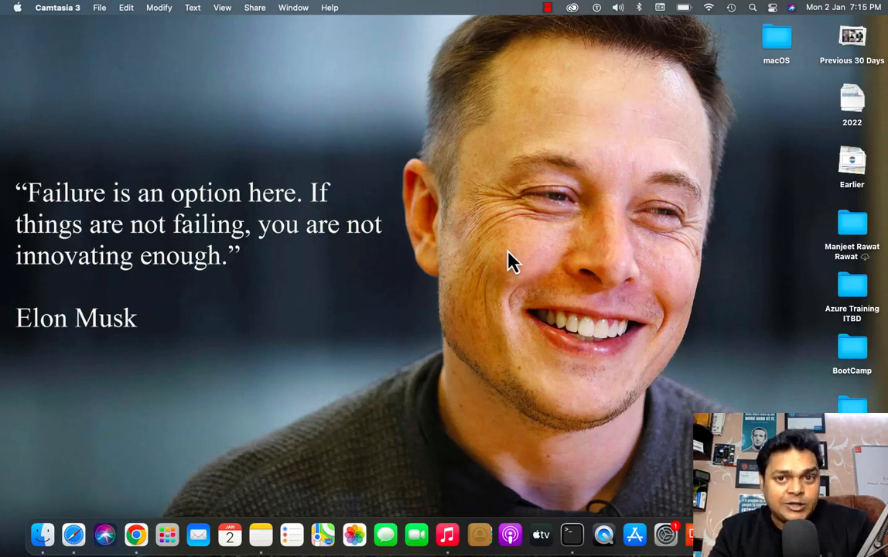
Step: Switch to the full-screen OneNote page headed 'About Archiv Mail Box'
key(ctrl+Right)
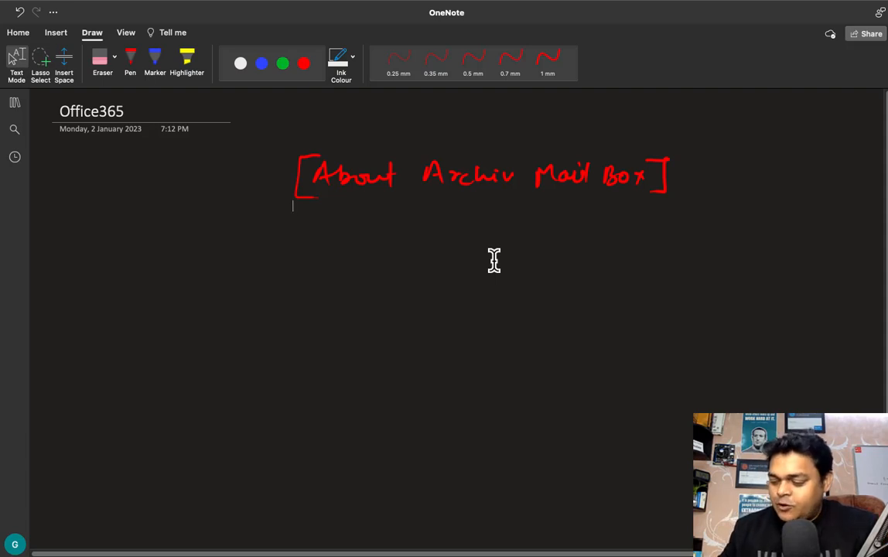
Step: With a white 0.5 mm pen, handwrite '1. What is Archiv MailBox?' below the title
click(130, 58)
click(241, 63)
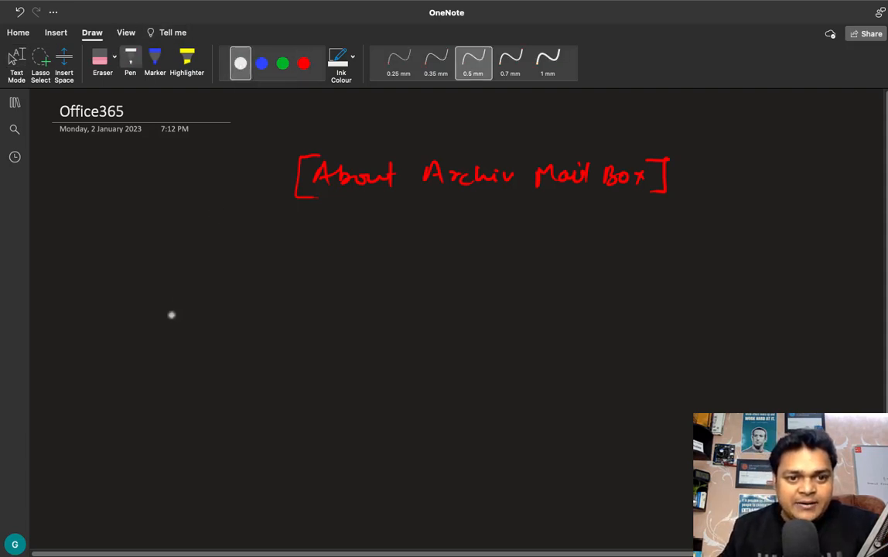
mouse_move(132, 261)
mouse_down()
mouse_move(306, 256)
mouse_move(338, 265)
mouse_move(391, 263)
mouse_move(398, 252)
mouse_move(402, 269)
mouse_up()
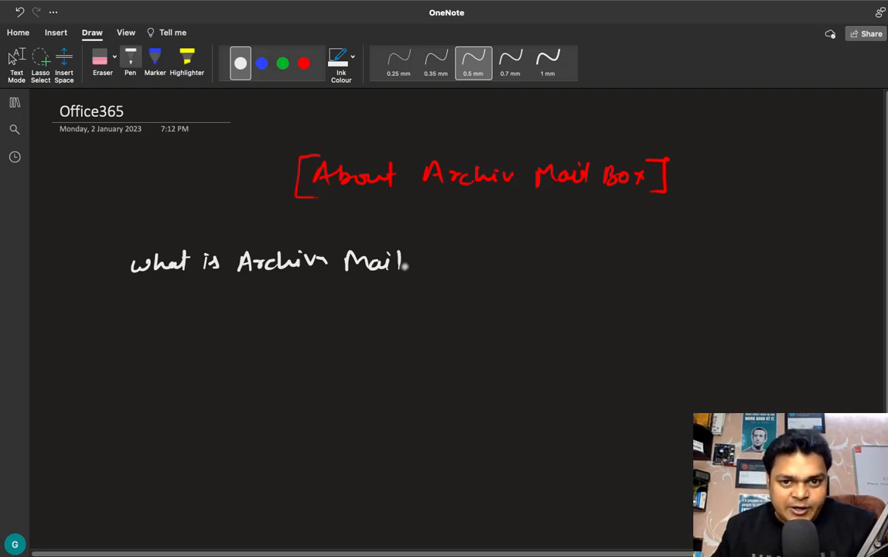
mouse_move(409, 256)
mouse_down()
mouse_move(411, 275)
mouse_move(432, 263)
mouse_move(452, 271)
mouse_up()
mouse_move(451, 258)
mouse_down()
mouse_move(443, 271)
mouse_move(484, 266)
mouse_up()
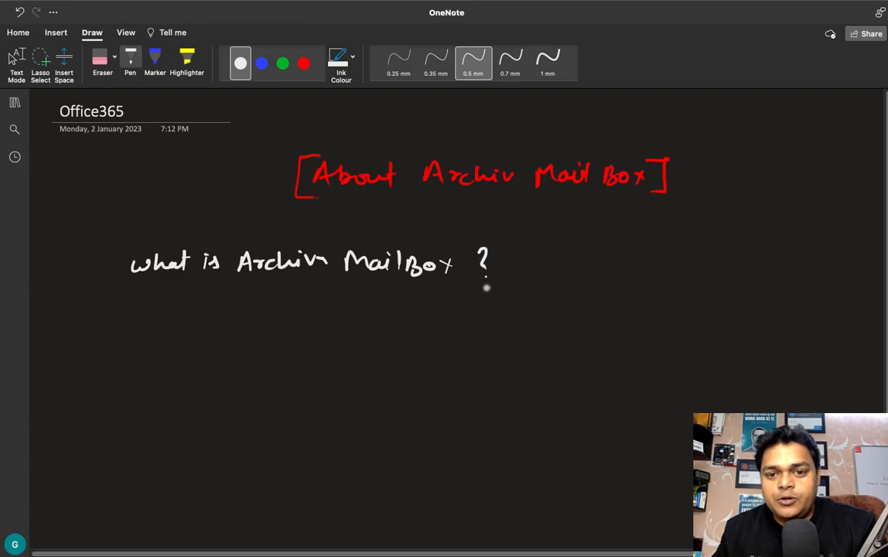
click(486, 272)
drag(83, 273, 84, 285)
click(92, 282)
Step: Handwrite '2. Prerequisite to configure Archive MailBox.' and begin item '3-' below it
drag(74, 338, 88, 351)
click(93, 346)
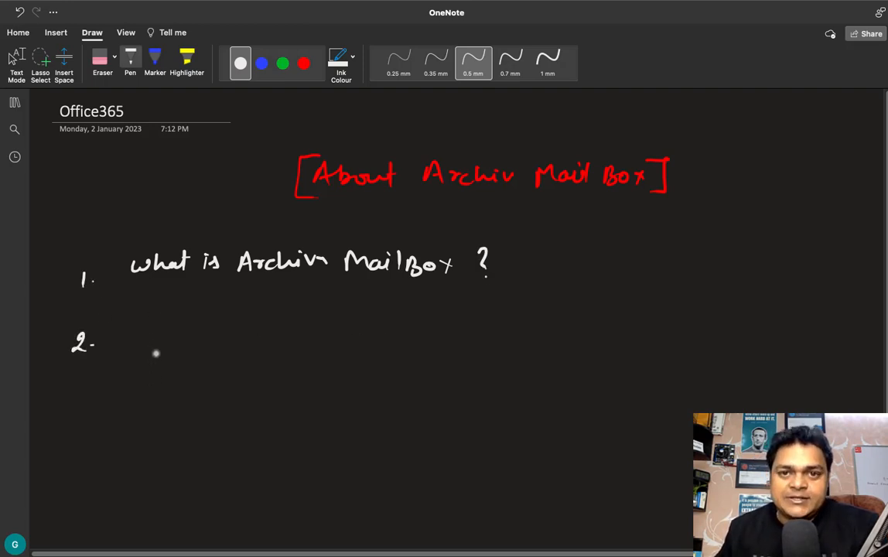
mouse_move(145, 325)
mouse_down()
mouse_move(146, 349)
mouse_move(152, 335)
mouse_up()
mouse_move(154, 347)
mouse_down()
mouse_move(162, 334)
mouse_move(173, 345)
mouse_move(251, 328)
mouse_move(339, 336)
mouse_up()
mouse_move(352, 331)
mouse_down()
mouse_move(535, 325)
mouse_move(545, 339)
mouse_up()
drag(546, 335, 563, 331)
mouse_move(577, 331)
mouse_down()
mouse_move(579, 340)
mouse_move(644, 334)
mouse_move(763, 349)
mouse_move(784, 338)
mouse_move(805, 348)
mouse_up()
click(723, 327)
drag(805, 332, 791, 348)
click(822, 341)
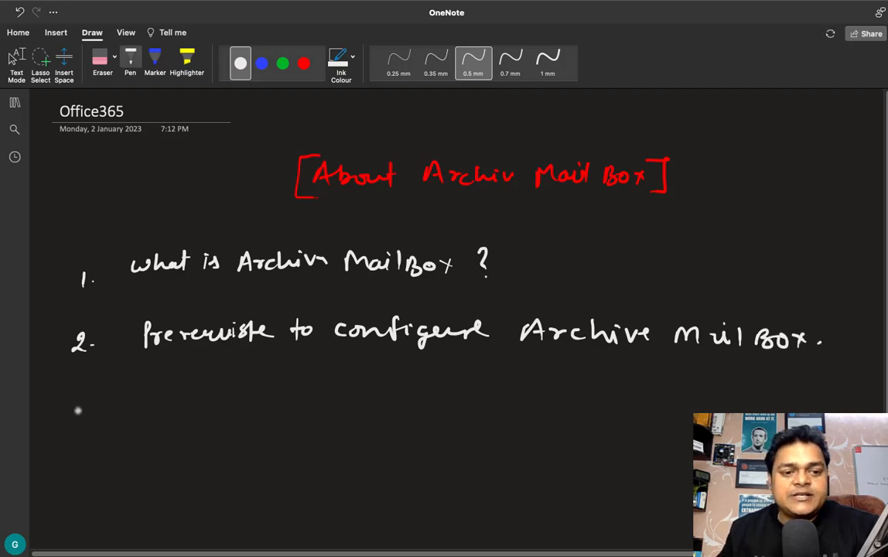
drag(69, 400, 71, 415)
mouse_move(91, 407)
mouse_down()
mouse_move(133, 413)
mouse_move(159, 400)
mouse_up()
Step: Complete item 3 as 'Procedure to Archive MailBox.' in white ink
click(144, 400)
mouse_move(170, 399)
mouse_down()
mouse_move(165, 403)
mouse_move(269, 405)
mouse_up()
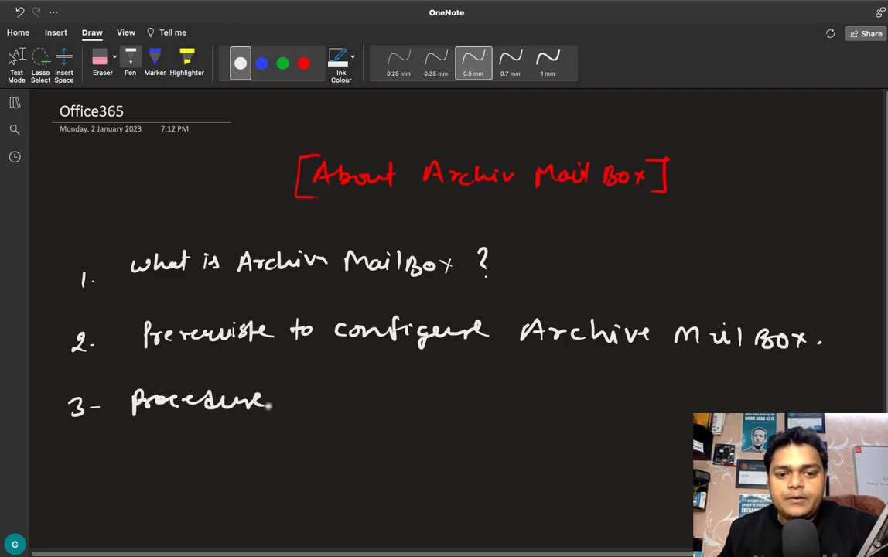
mouse_move(342, 388)
mouse_down()
mouse_move(341, 411)
mouse_move(363, 398)
mouse_up()
drag(359, 397, 356, 403)
mouse_move(427, 411)
mouse_down()
mouse_move(438, 396)
mouse_move(453, 410)
mouse_move(509, 412)
mouse_move(534, 400)
mouse_move(635, 411)
mouse_up()
click(511, 399)
mouse_move(644, 396)
mouse_down()
mouse_move(645, 412)
mouse_move(662, 414)
mouse_move(656, 419)
mouse_up()
mouse_move(683, 408)
mouse_down()
mouse_move(703, 418)
mouse_move(694, 420)
mouse_up()
click(723, 414)
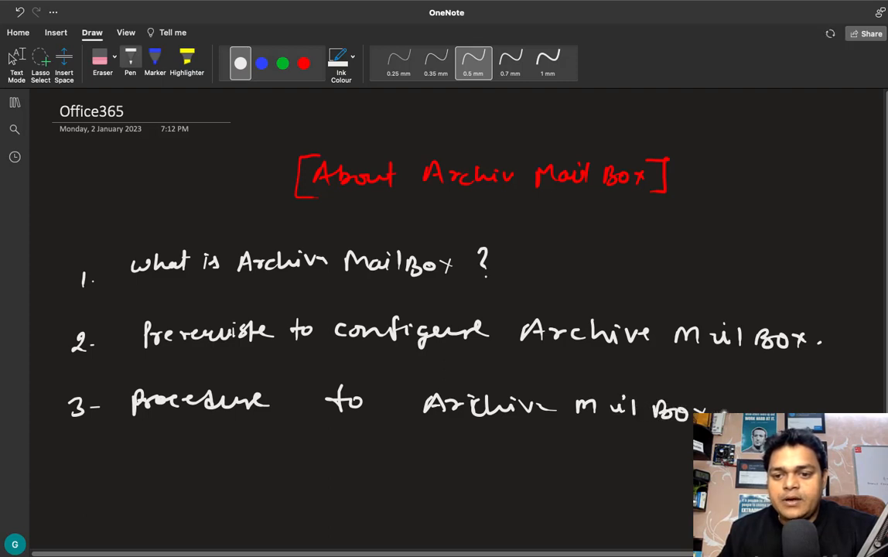
Step: Handwrite item '4- Result' on a new line below
drag(78, 442, 93, 463)
drag(110, 454, 180, 460)
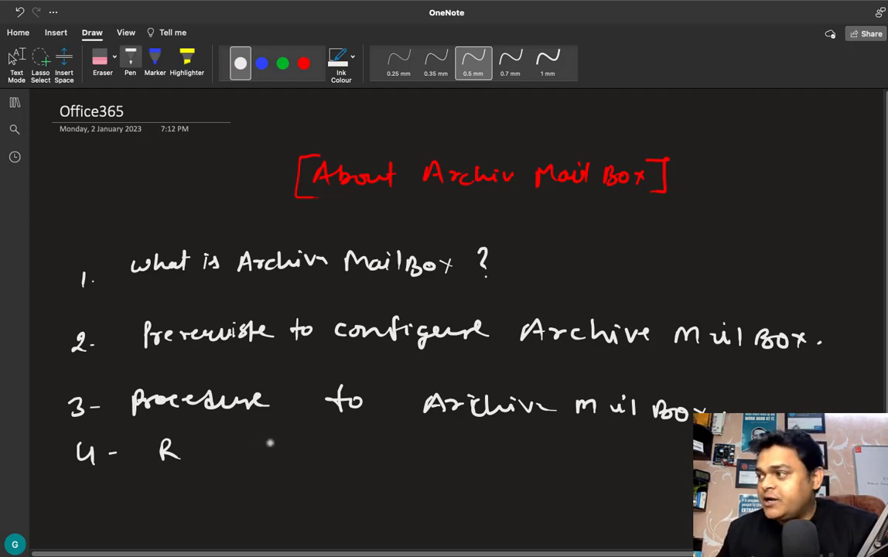
key(Escape)
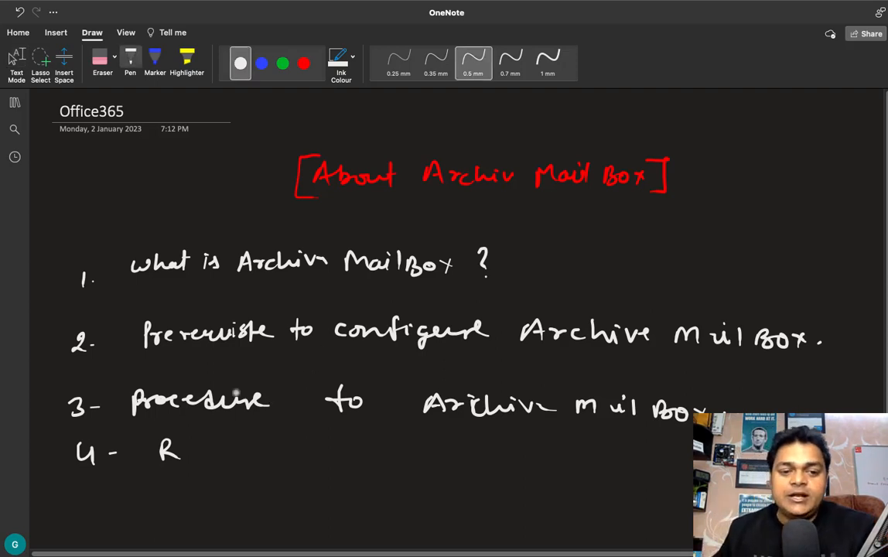
drag(183, 455, 253, 452)
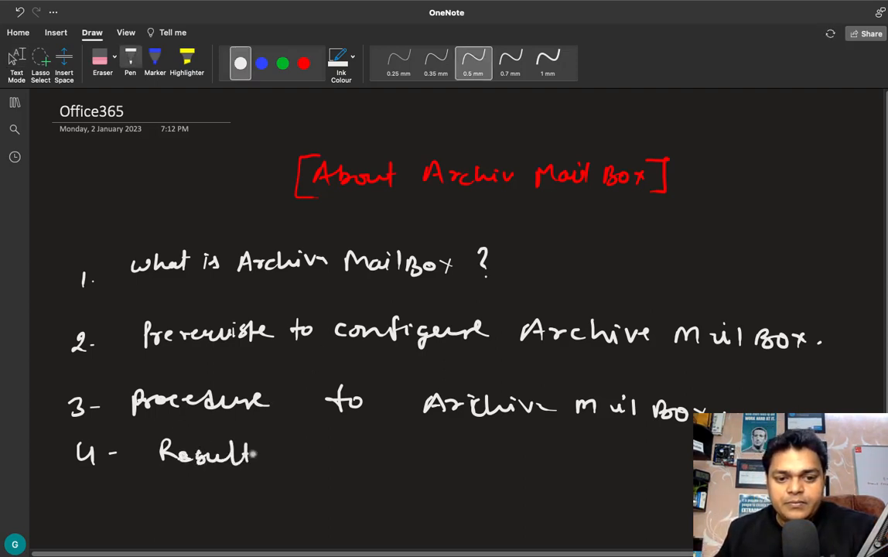
click(265, 457)
Step: Leave the OneNote notes for the desktop, choose a context-menu item, and switch spaces again
key(ctrl+Left)
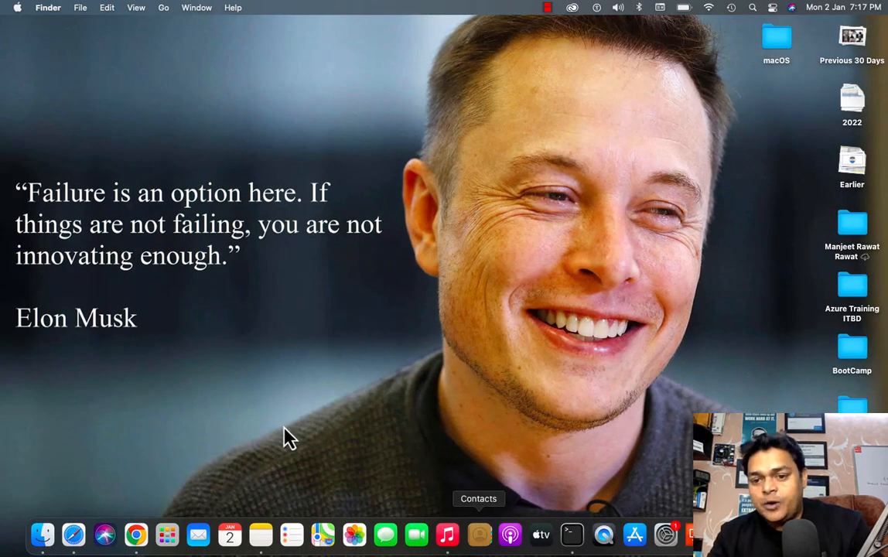
right_click(806, 535)
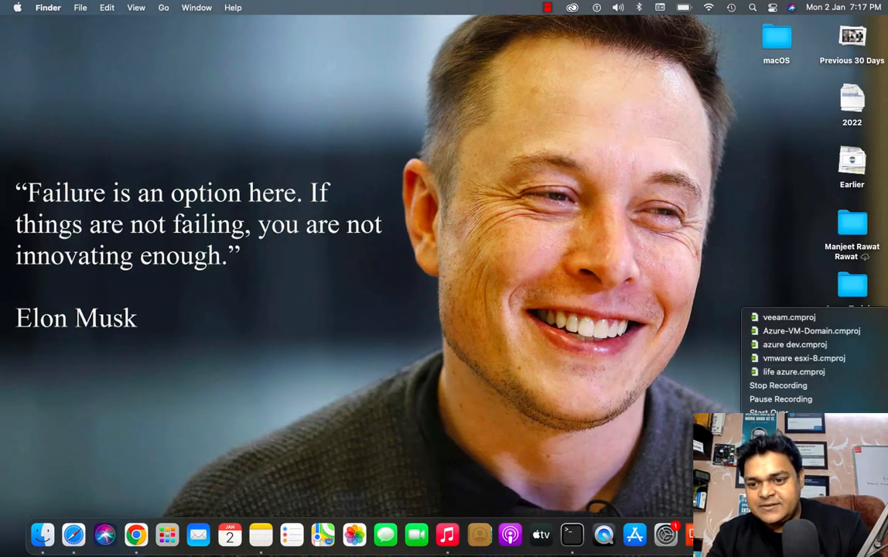
click(782, 399)
key(ctrl+Right)
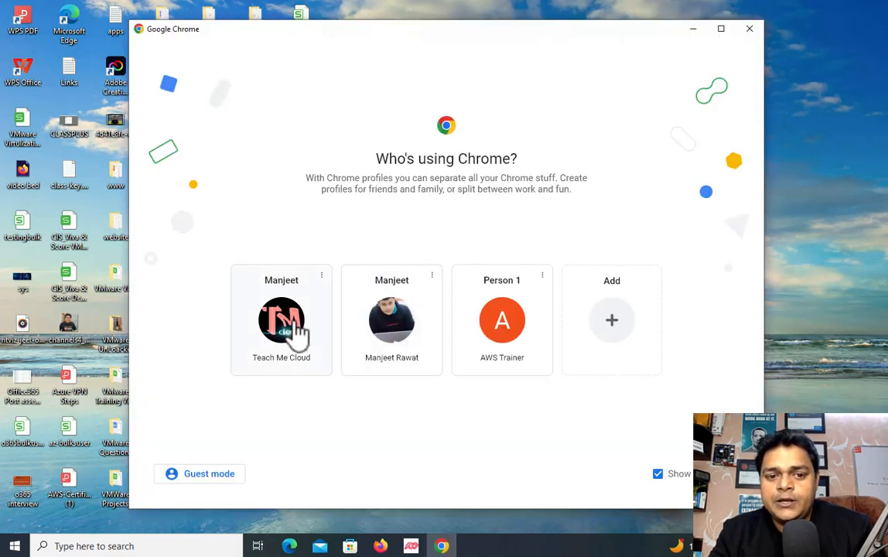
Step: Open a Chrome window, go to office.com, and postpone the first security prompts
click(294, 325)
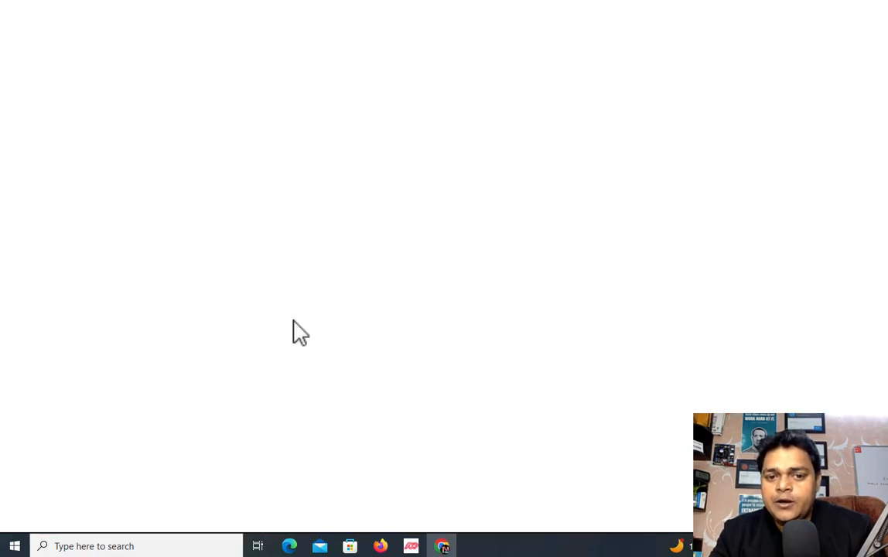
text(off)
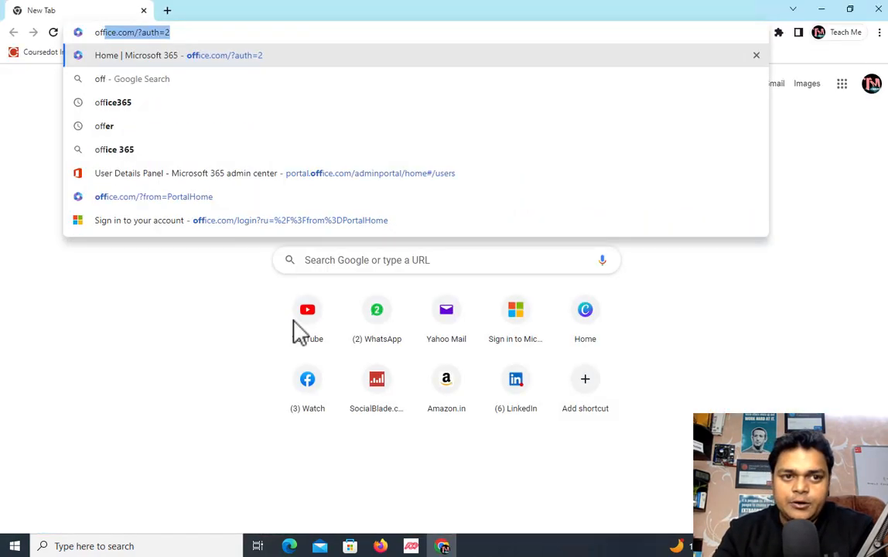
key(Return)
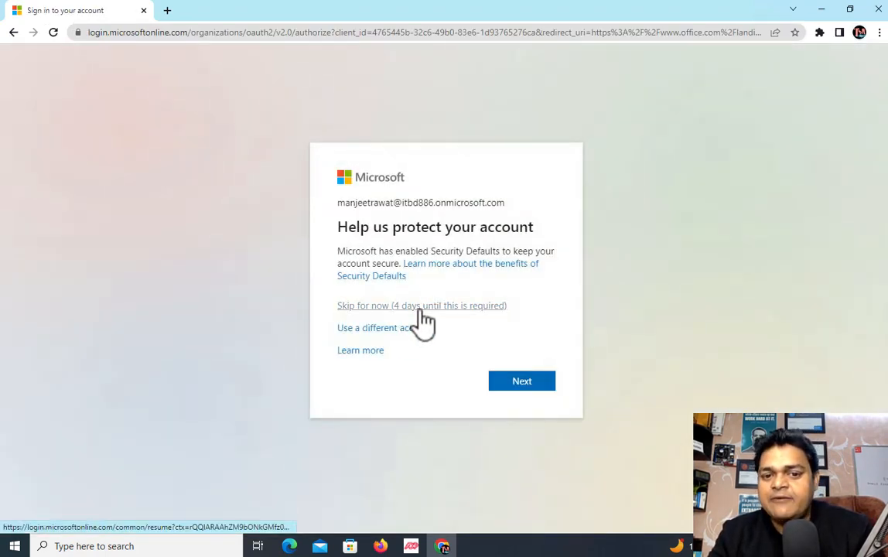
click(423, 308)
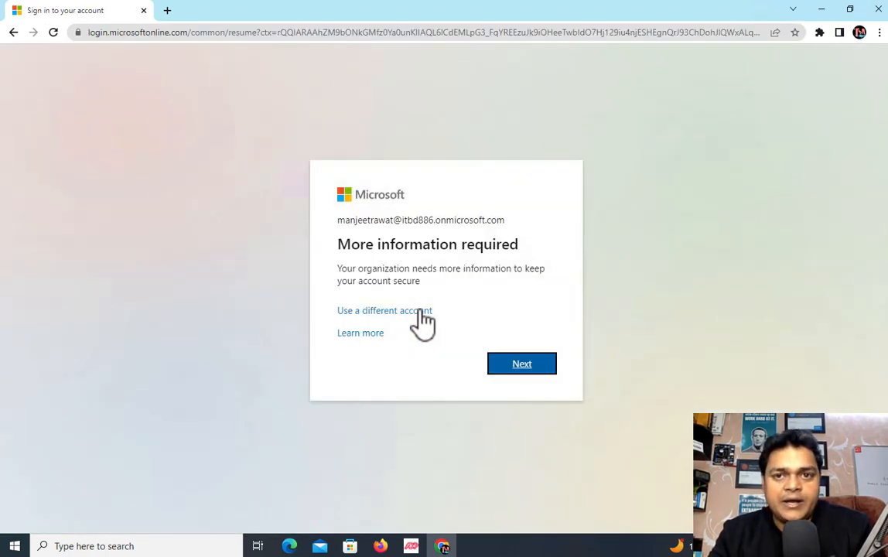
click(542, 362)
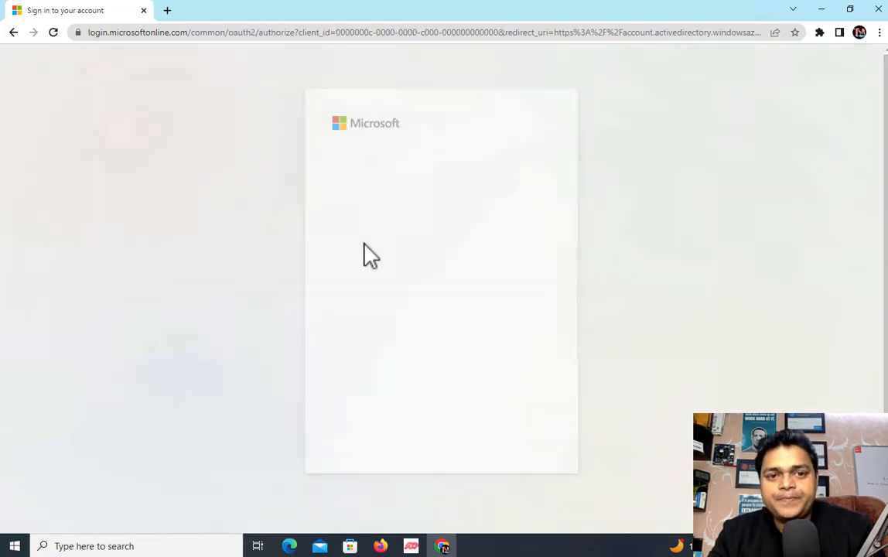
Step: Sign in with the admin account and its password, stay signed in, and skip authenticator setup
click(428, 206)
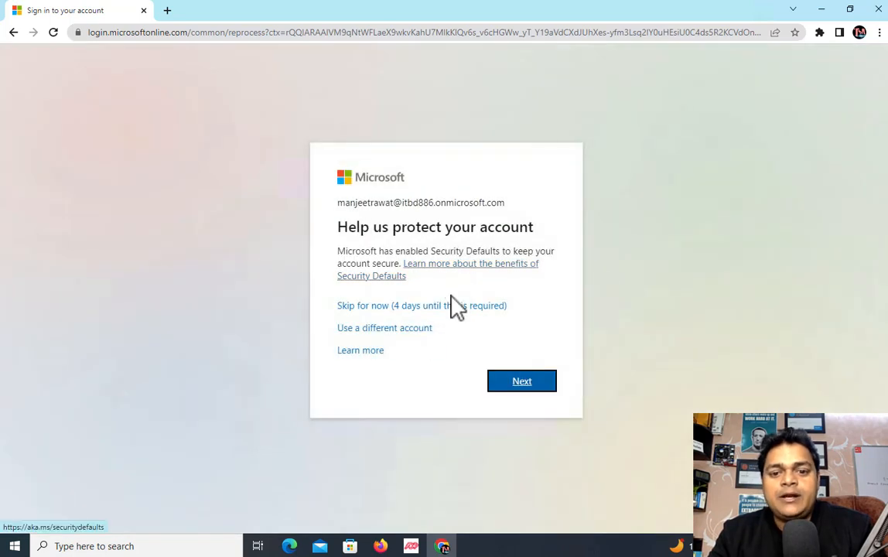
click(452, 307)
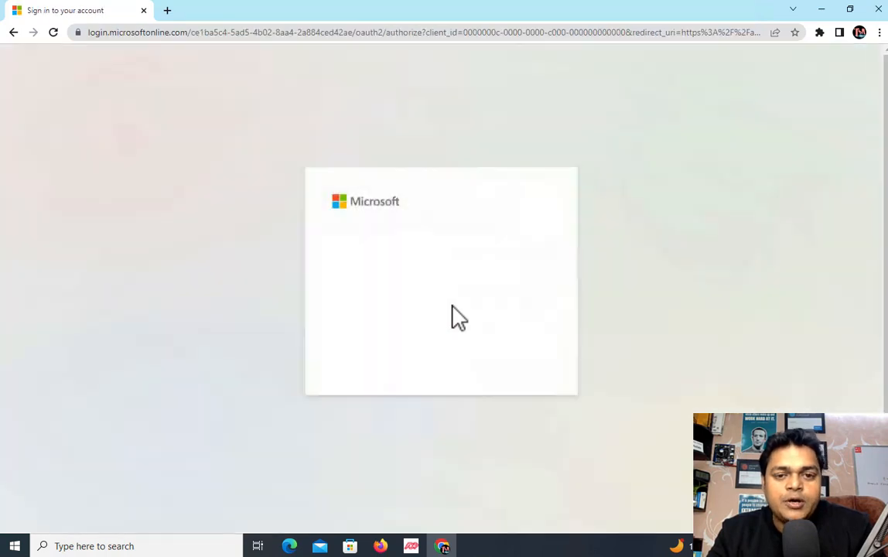
text(******)
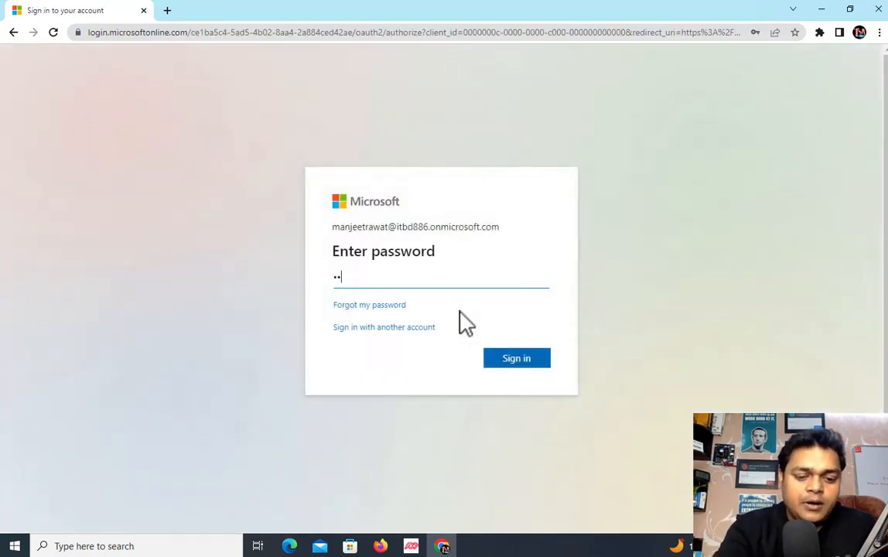
text(****)
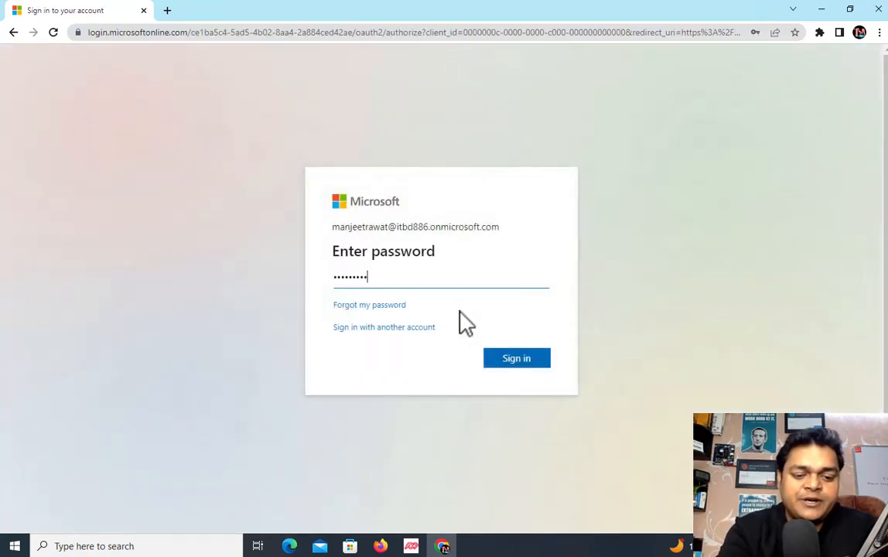
key(Return)
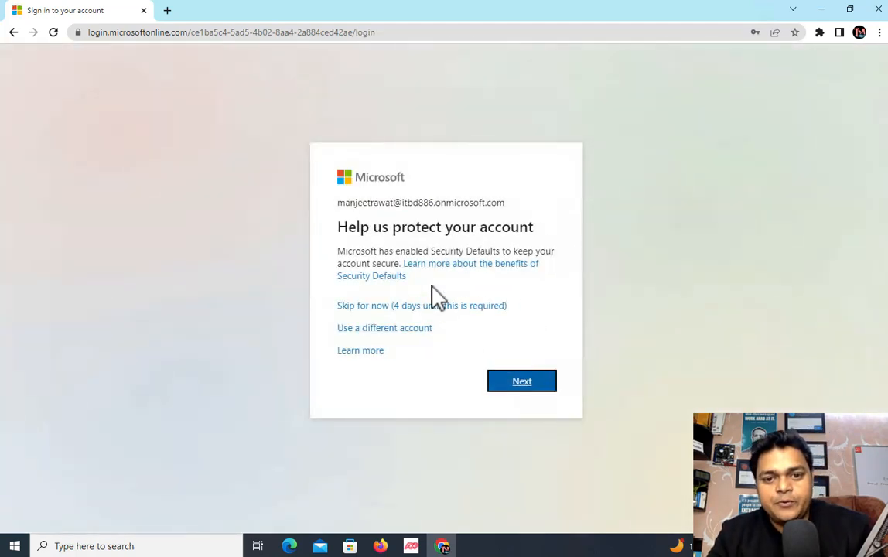
click(455, 306)
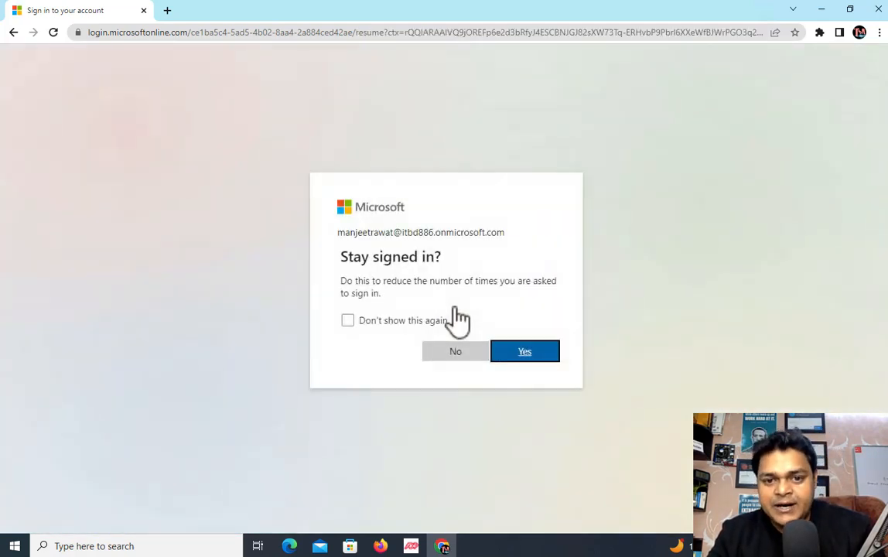
click(530, 354)
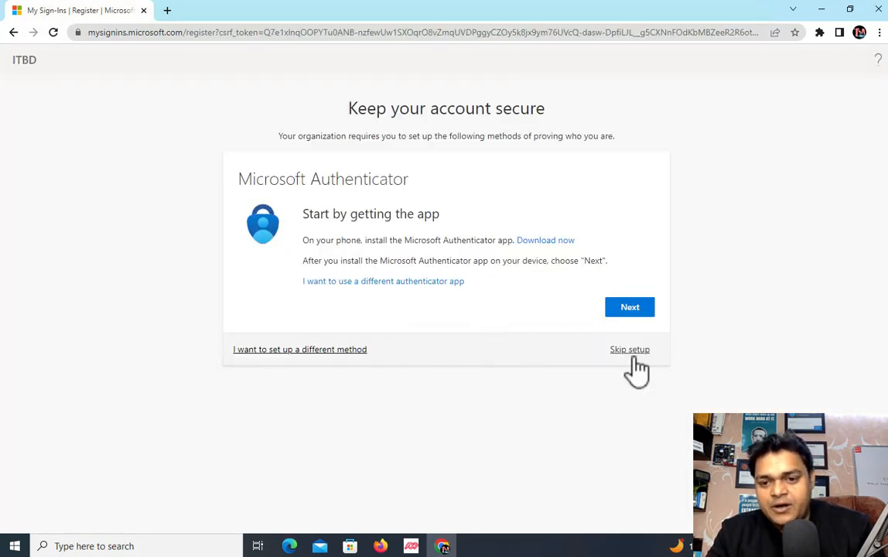
click(631, 356)
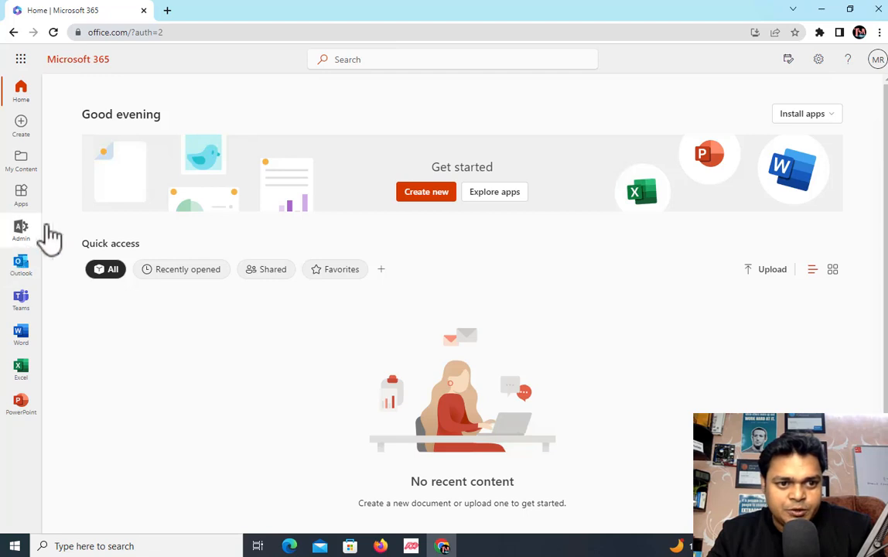
Step: Open the admin center's Active users list in a new tab and dismiss the chat notifications
click(29, 240)
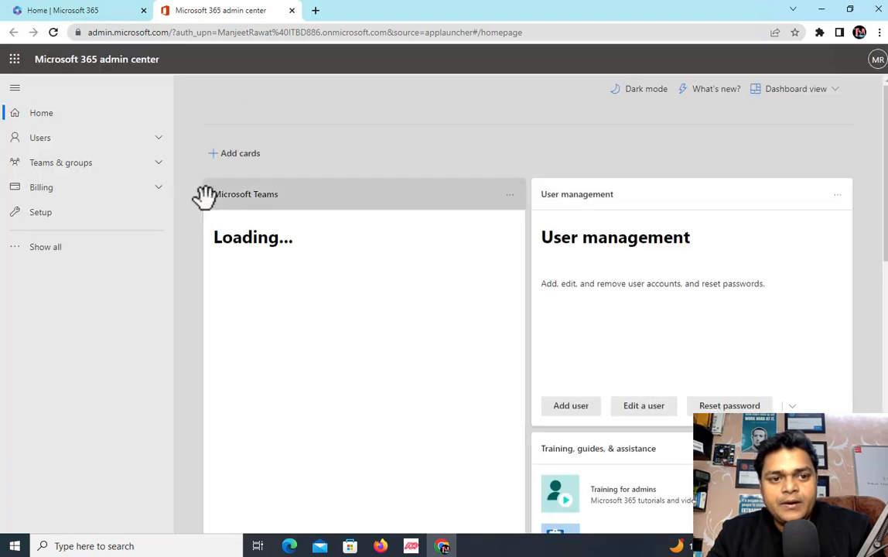
click(43, 141)
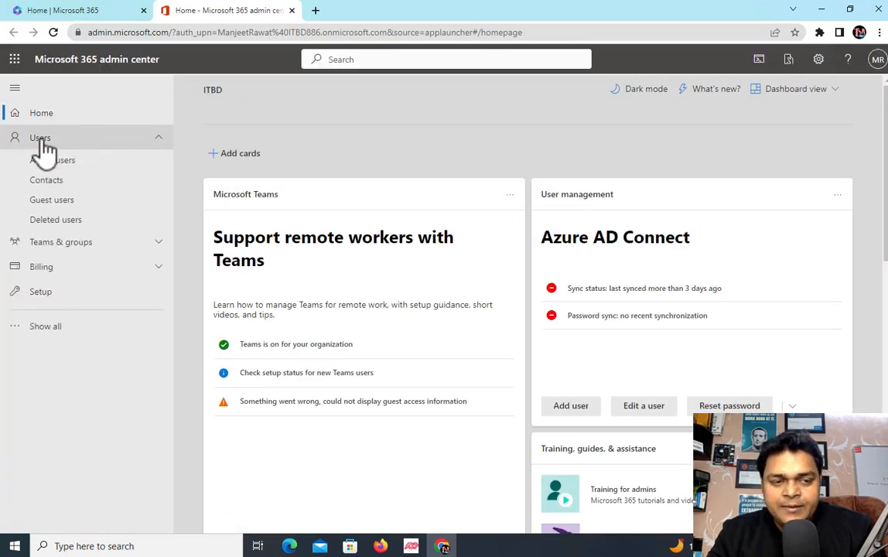
click(56, 164)
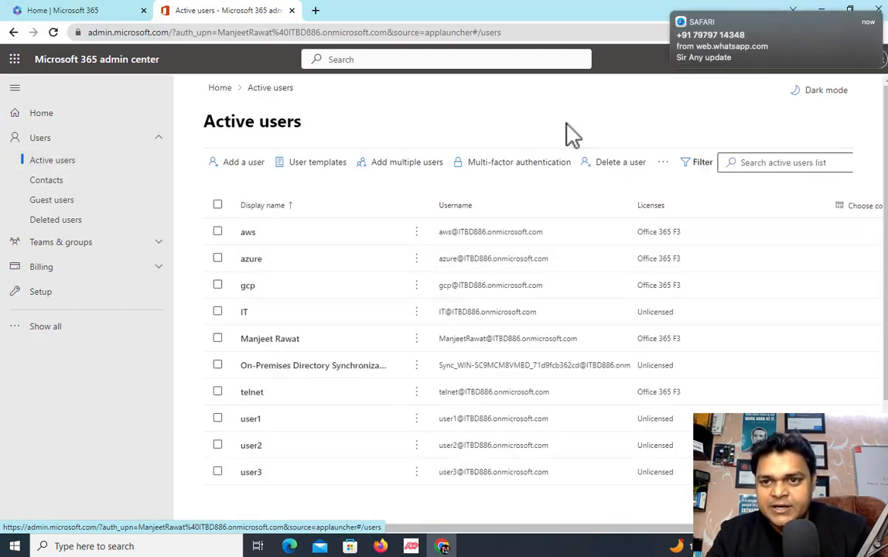
click(672, 14)
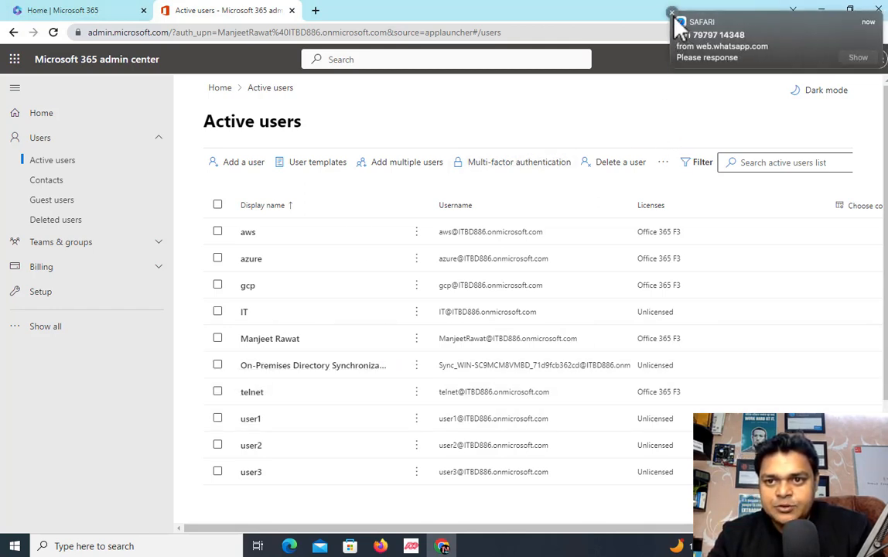
click(671, 15)
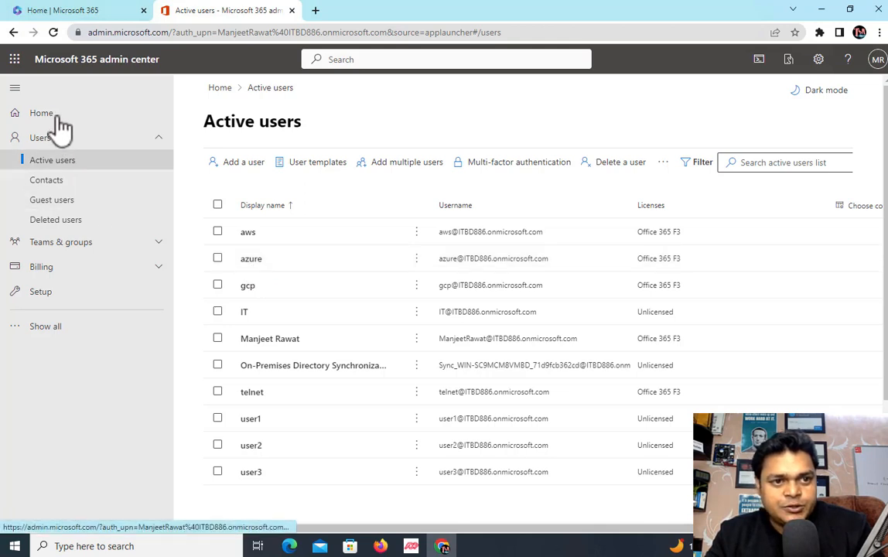
Step: Show the Microsoft 365 app launcher, checking the Home tab before returning to Active users
click(15, 65)
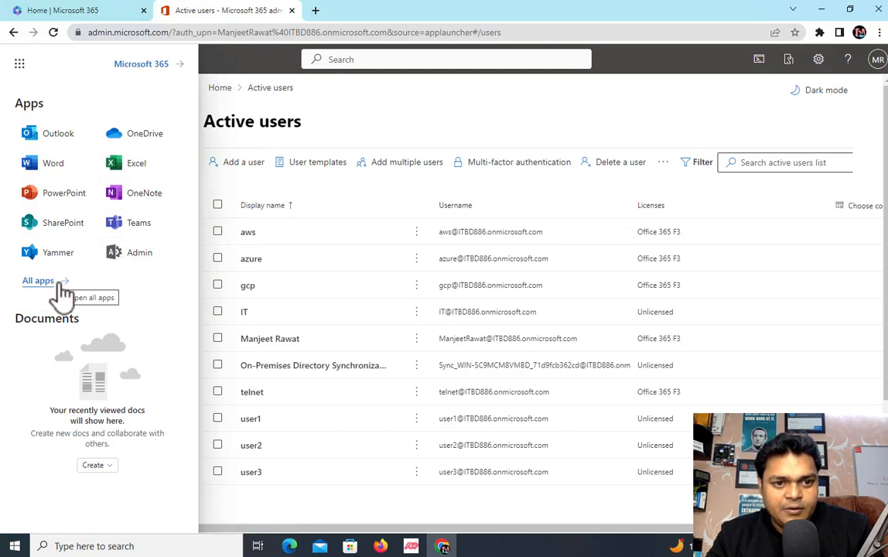
click(116, 12)
click(219, 14)
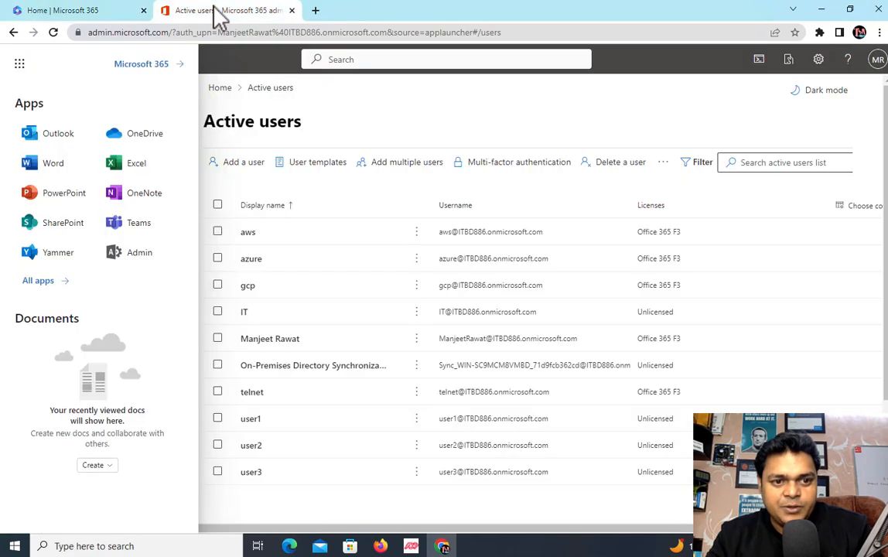
click(91, 17)
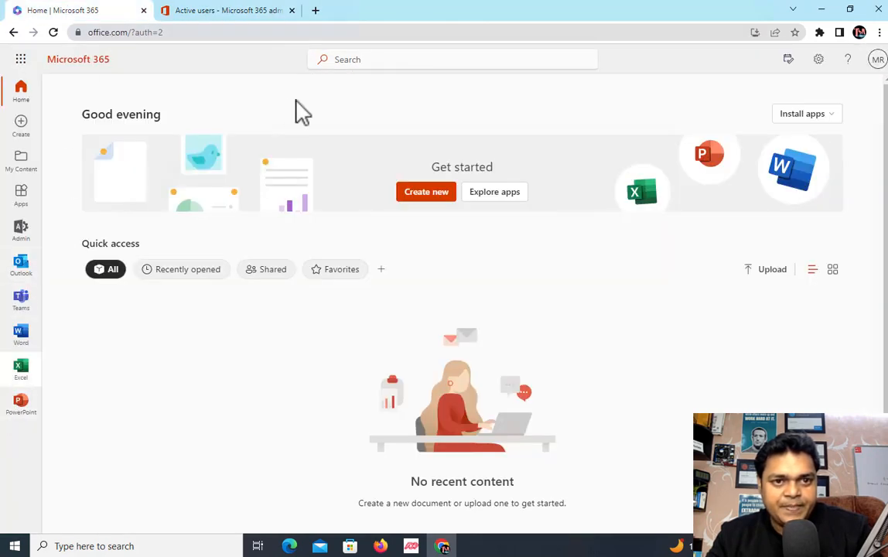
click(260, 11)
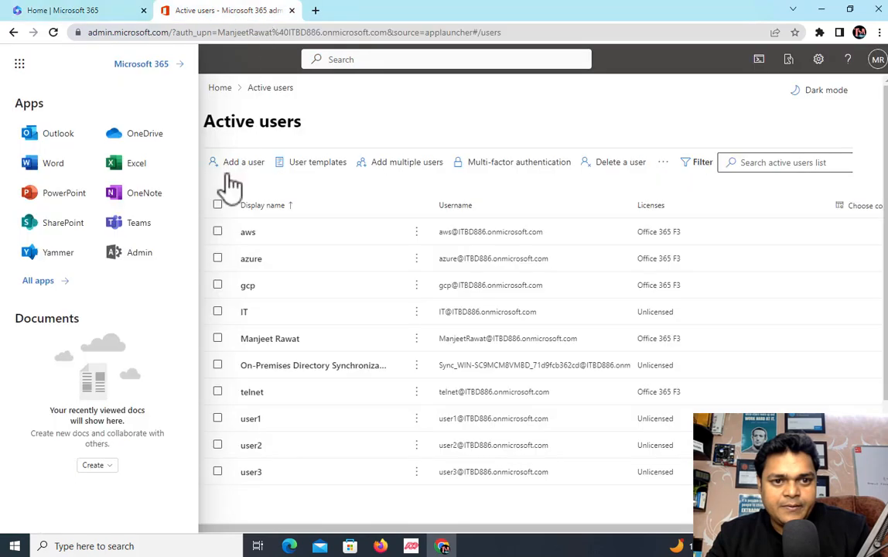
Step: From the admin center home, show all sections and open the Exchange admin center
click(139, 254)
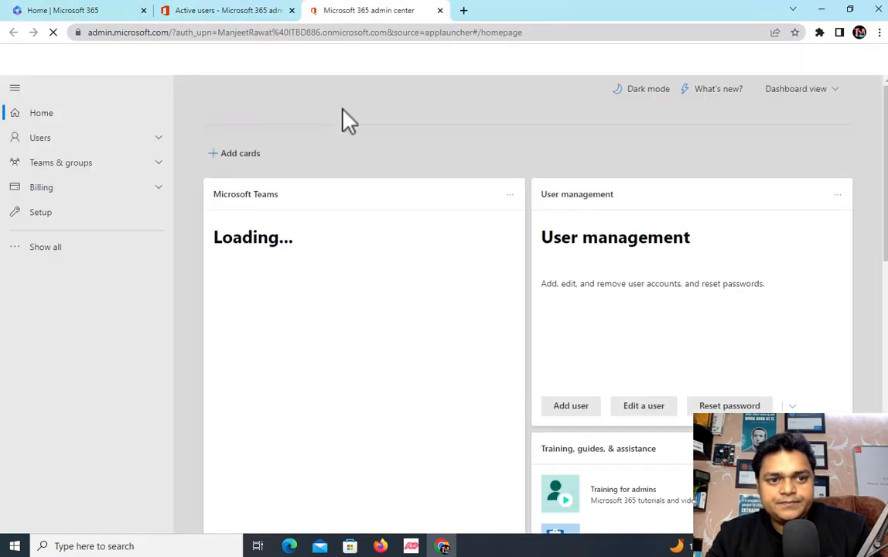
click(40, 249)
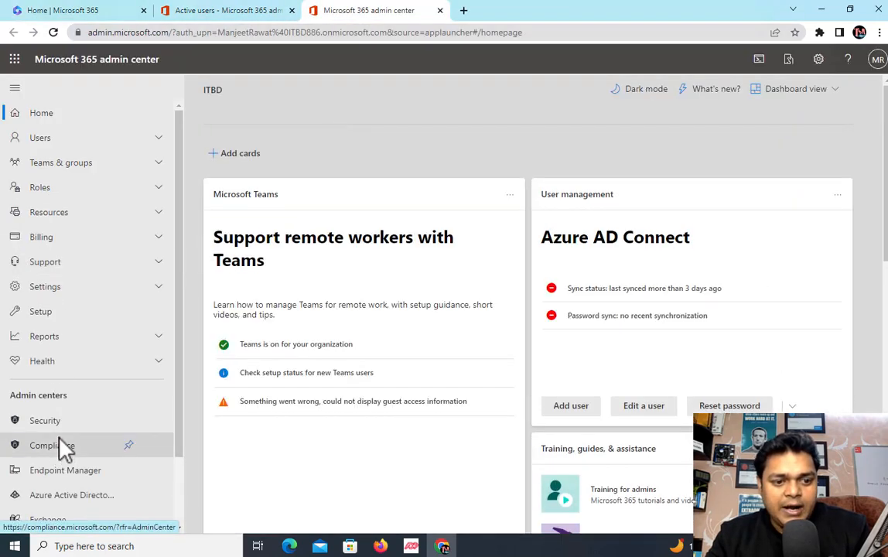
scroll(60, 449, down, 1)
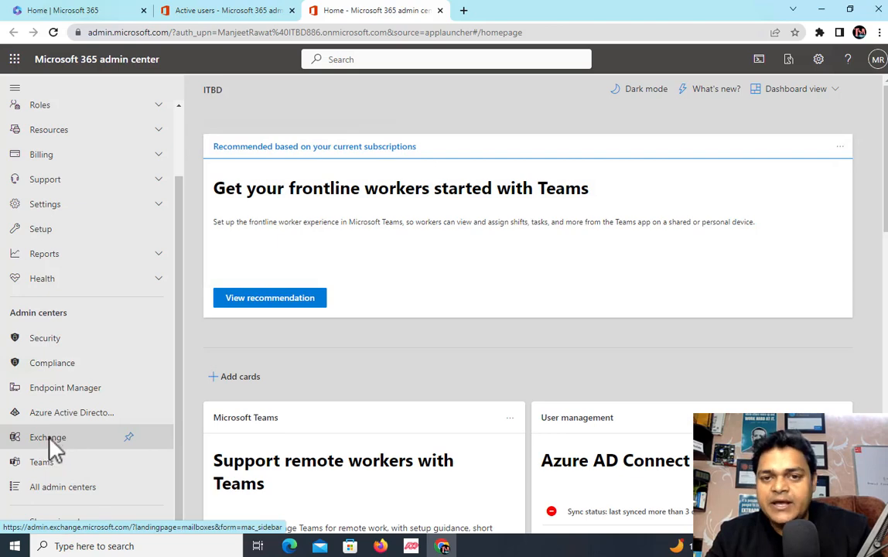
click(53, 439)
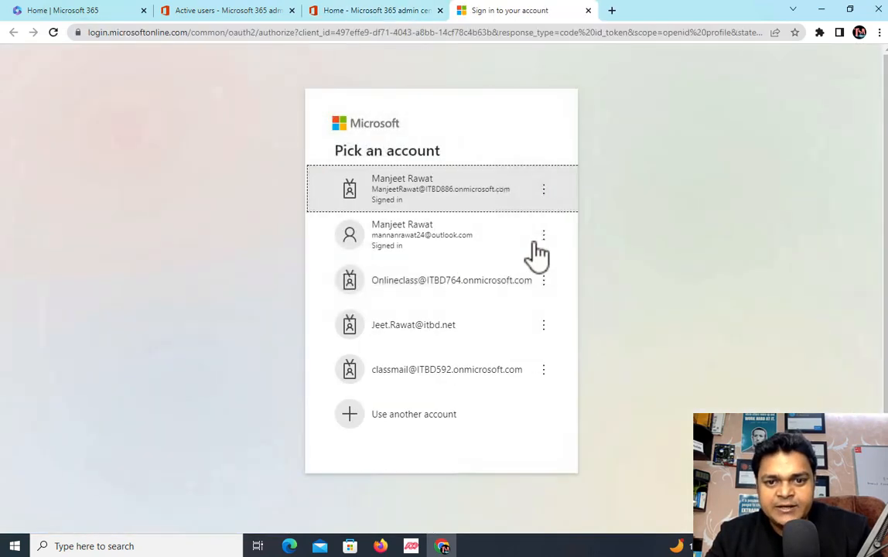
Step: Sign in as the tenant admin, skip the security prompts, and return to the Exchange mailboxes list
click(418, 195)
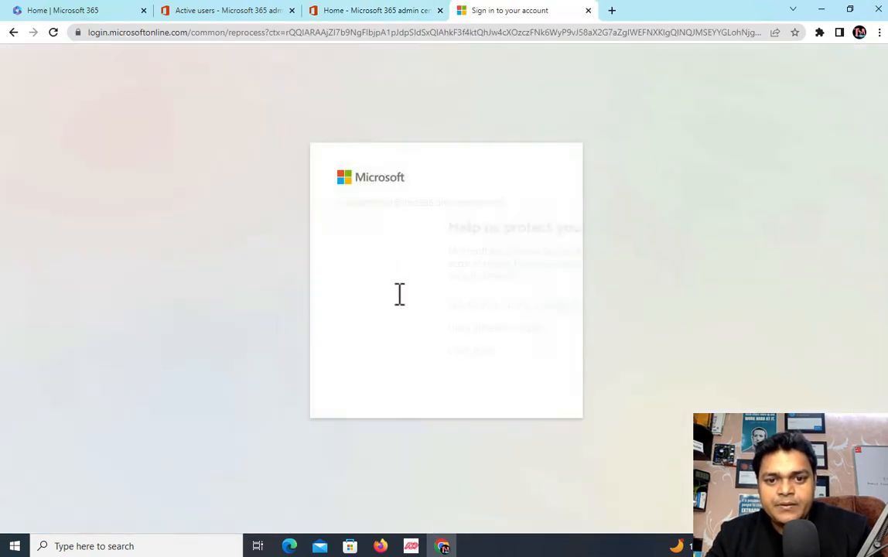
click(452, 307)
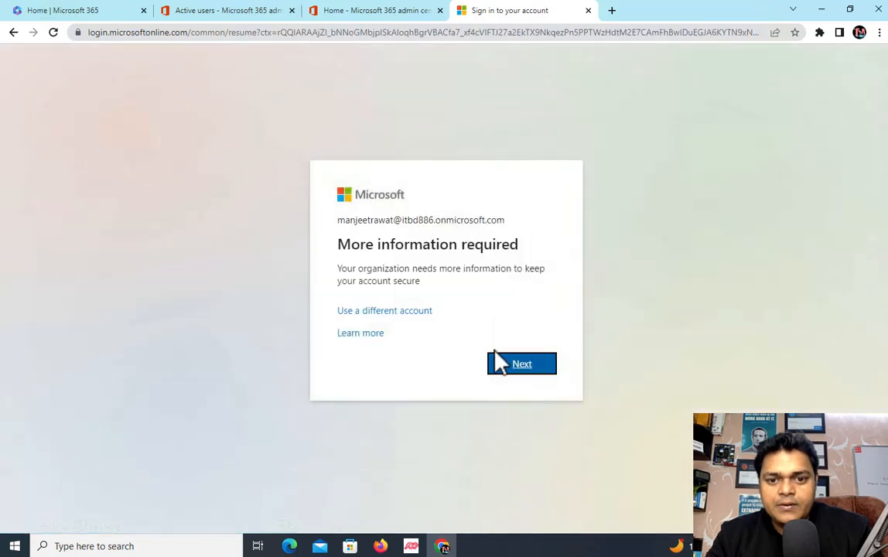
click(530, 369)
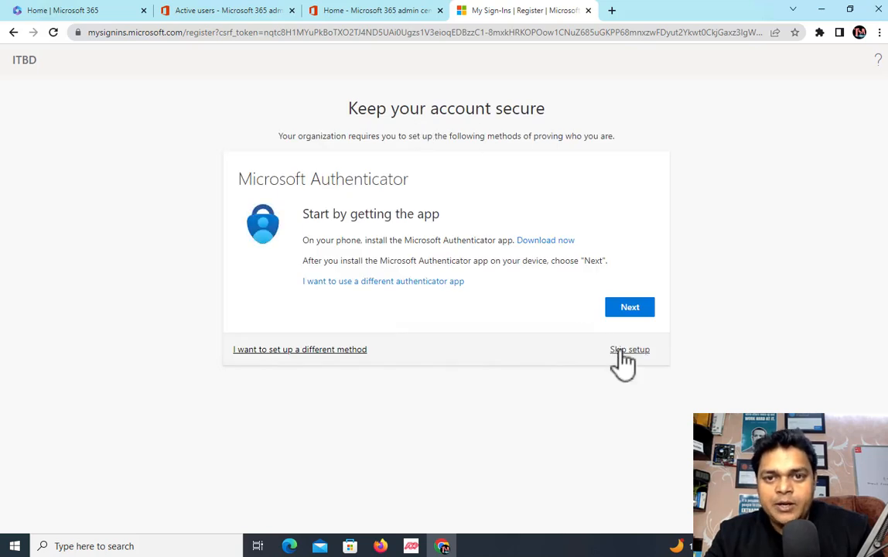
click(623, 352)
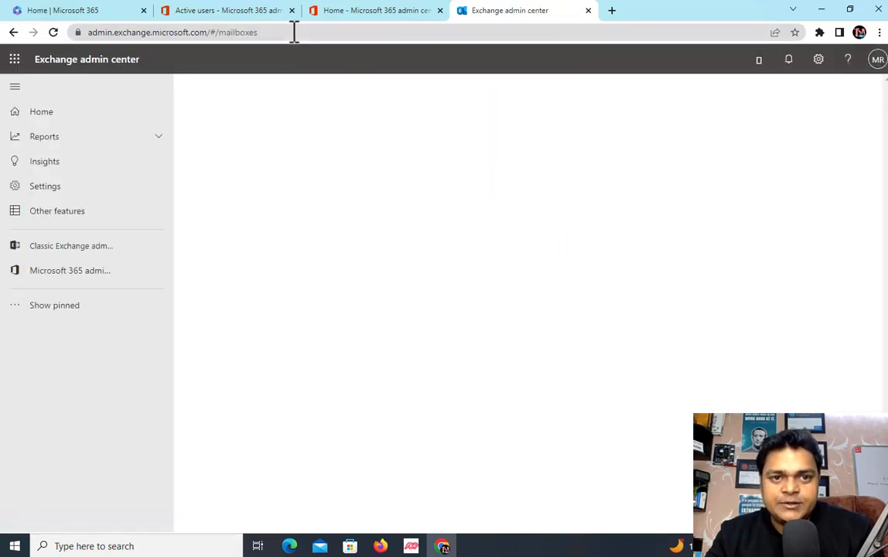
click(236, 14)
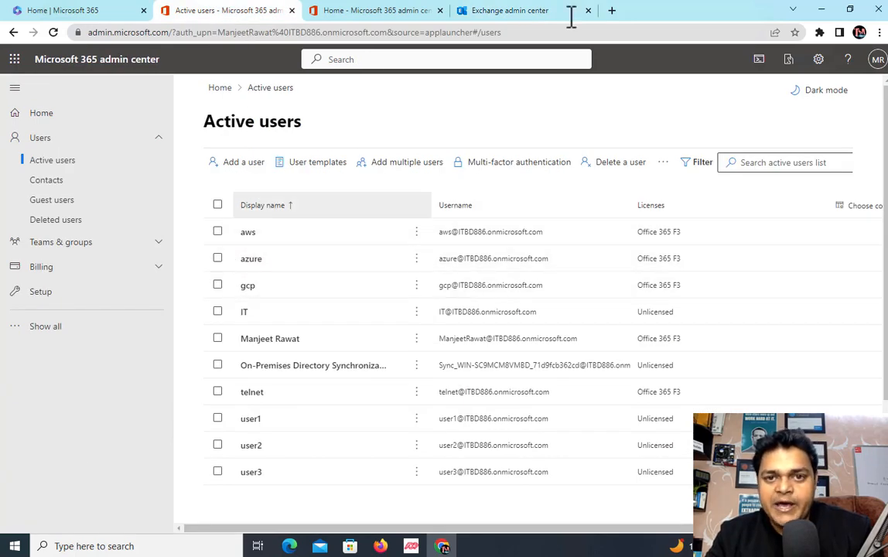
click(509, 12)
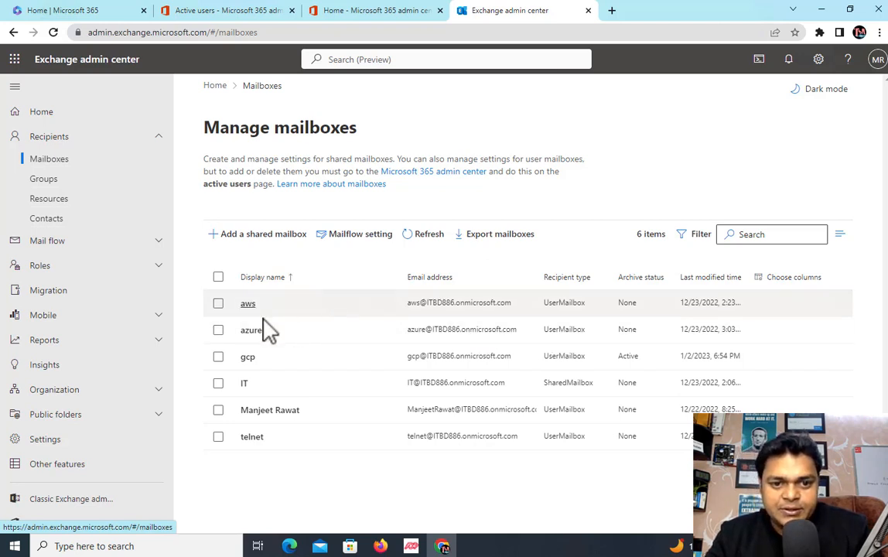
Step: Switch Mailbox archive On for the azure mailbox under Others > Manage mailbox archive and save
click(249, 336)
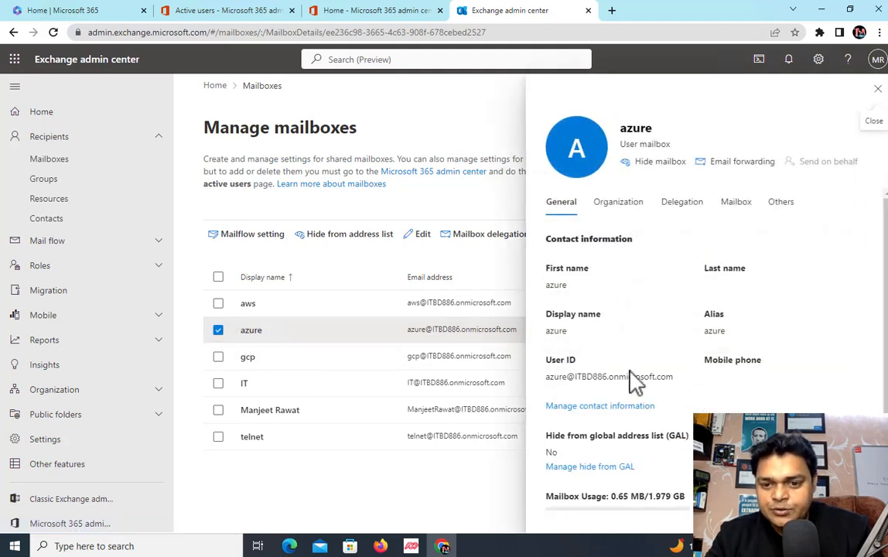
click(785, 208)
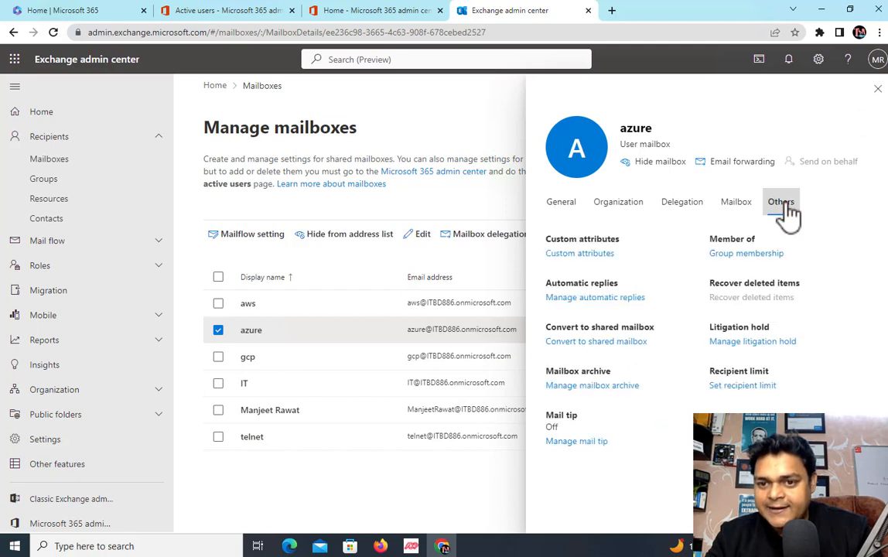
click(590, 387)
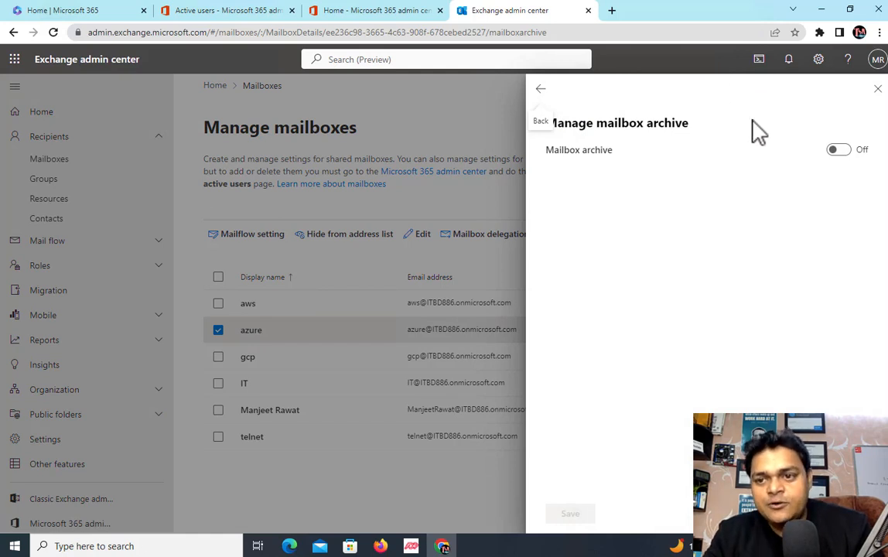
click(838, 151)
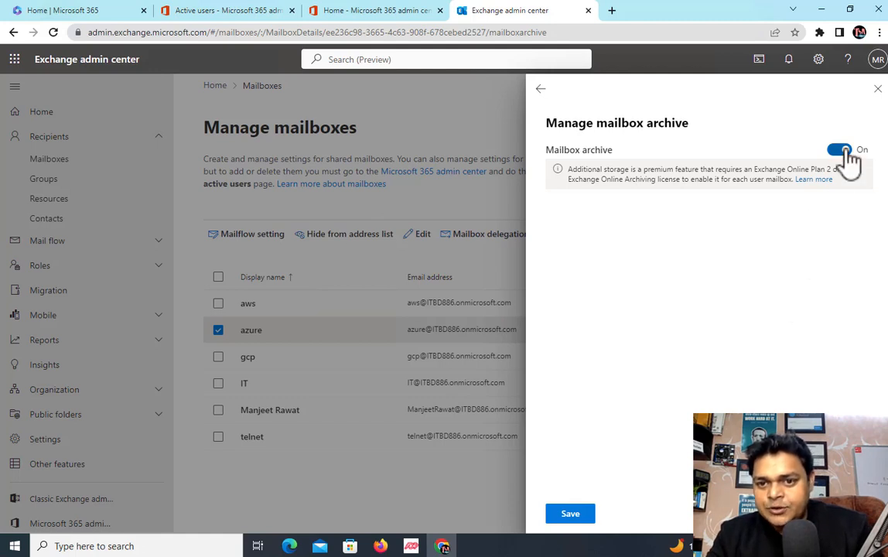
click(569, 517)
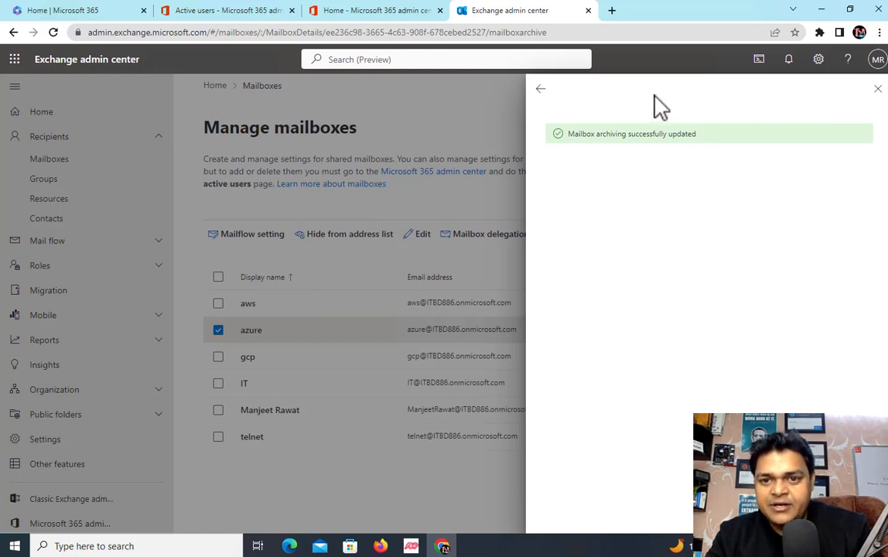
click(541, 89)
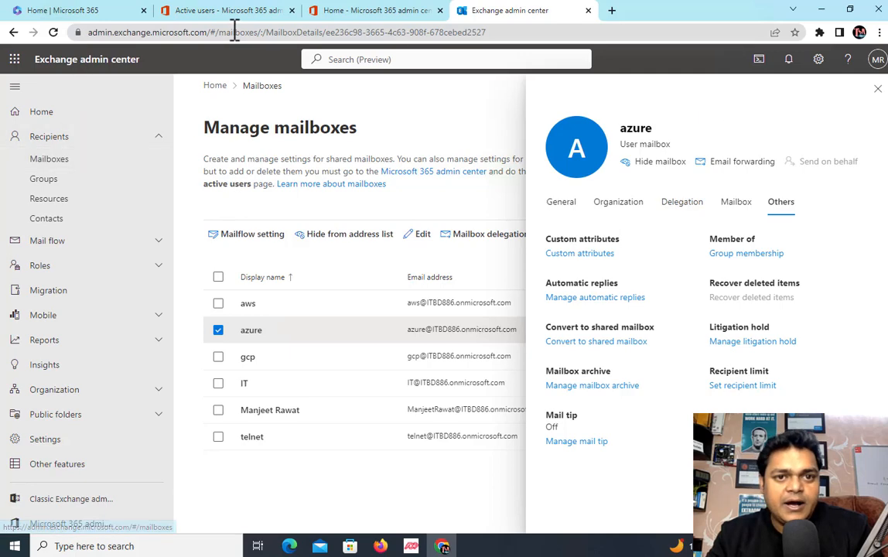
click(333, 17)
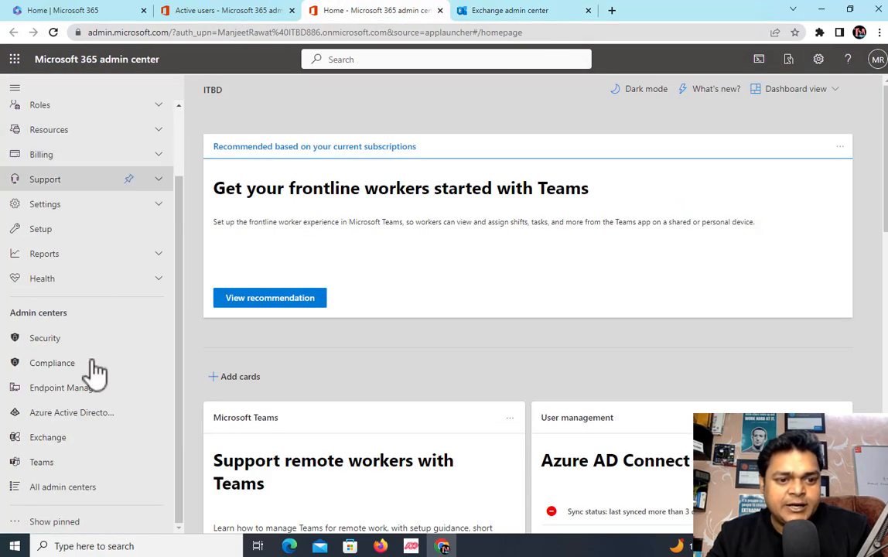
Step: Open the Compliance admin center and sign in as the tenant admin, skipping the security prompts
click(53, 364)
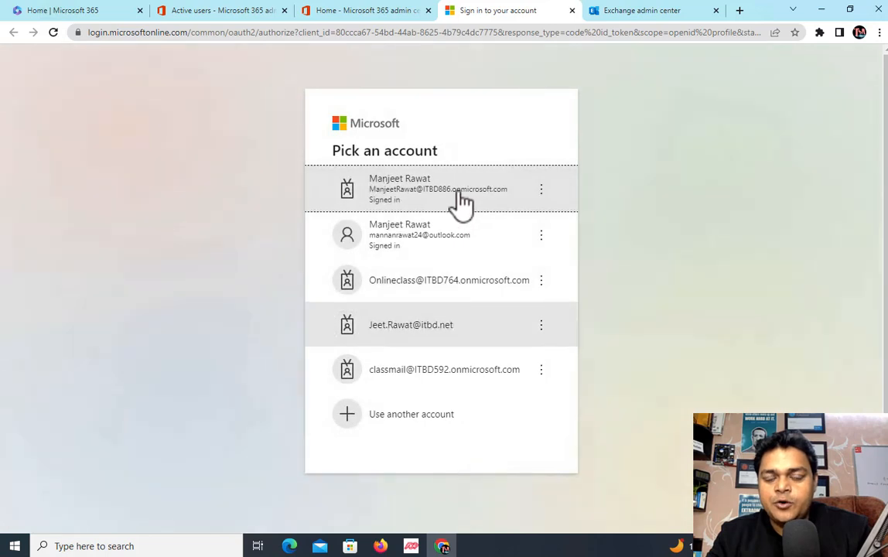
click(462, 200)
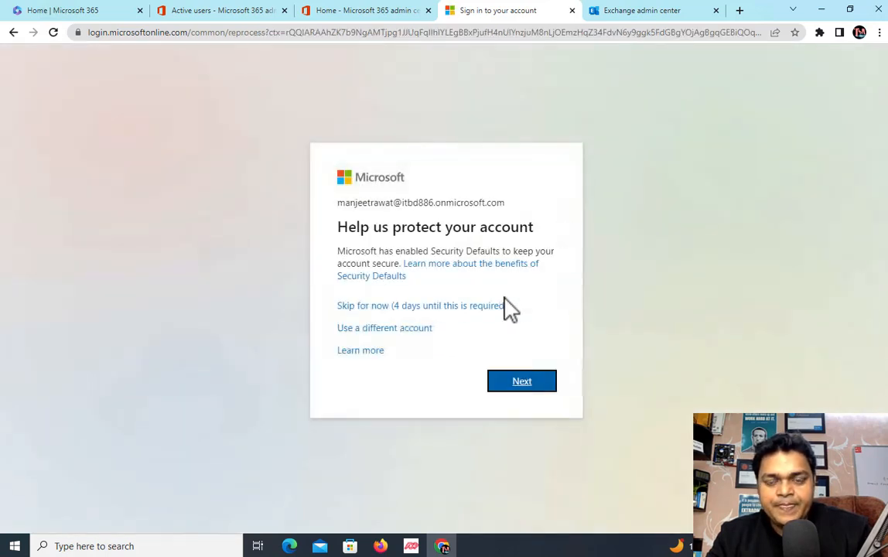
click(450, 306)
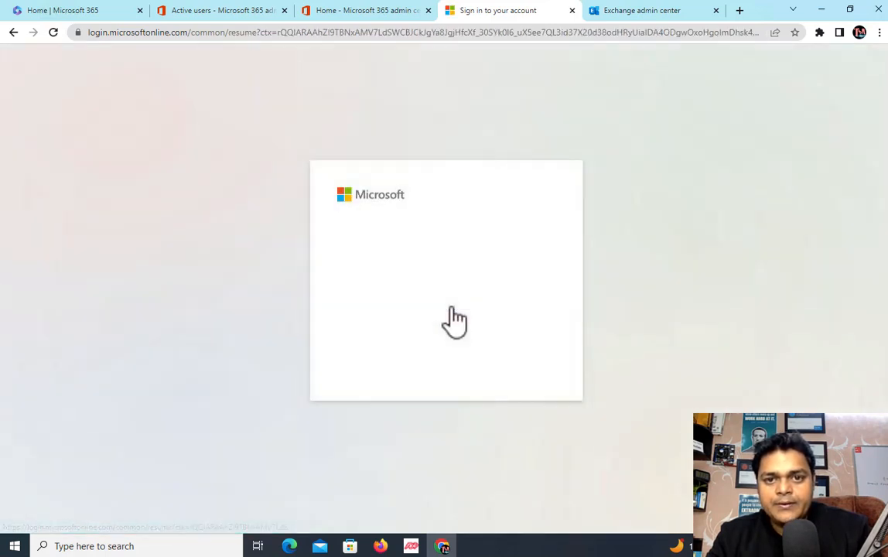
click(533, 367)
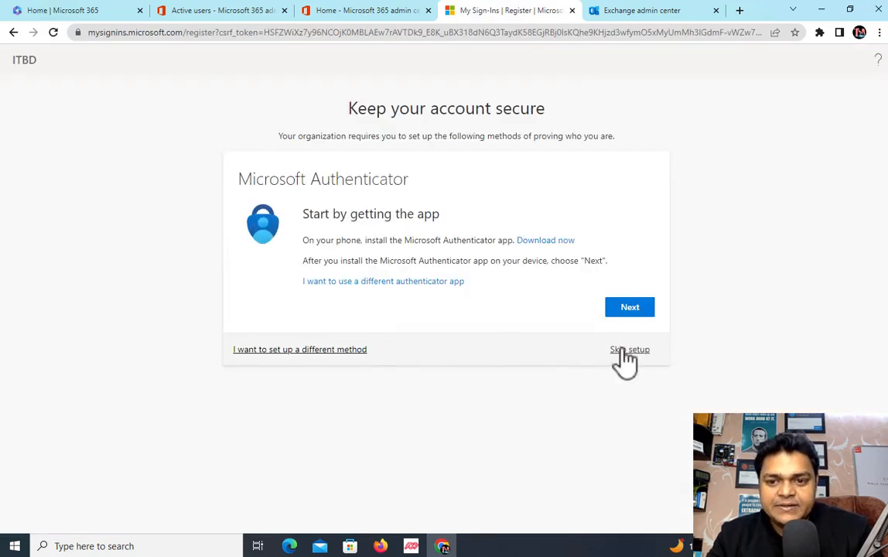
click(624, 350)
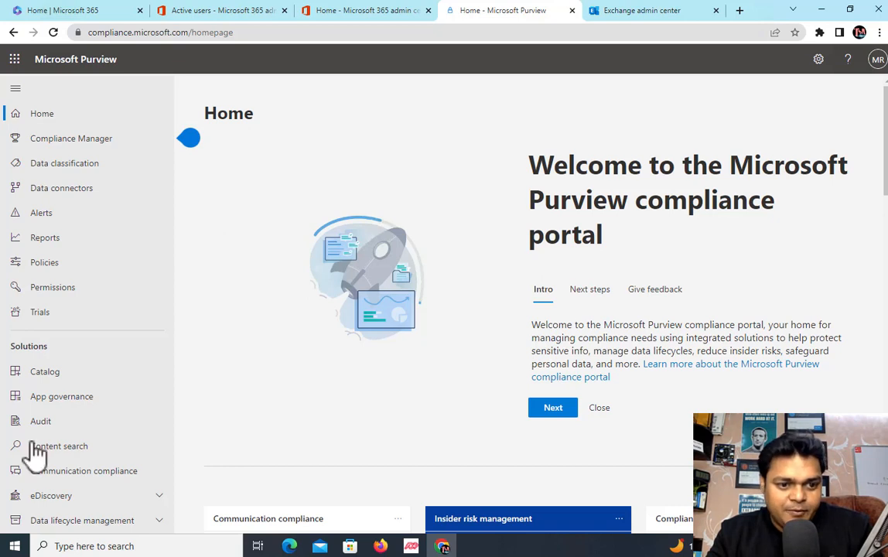
Step: Open Data lifecycle management for Microsoft 365 in the Purview portal
scroll(34, 451, down, 3)
scroll(34, 455, down, 2)
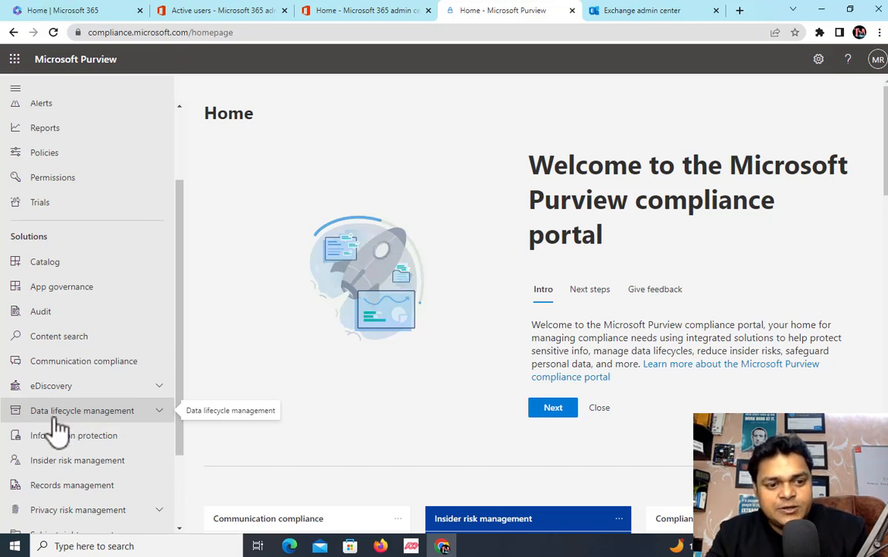
click(133, 426)
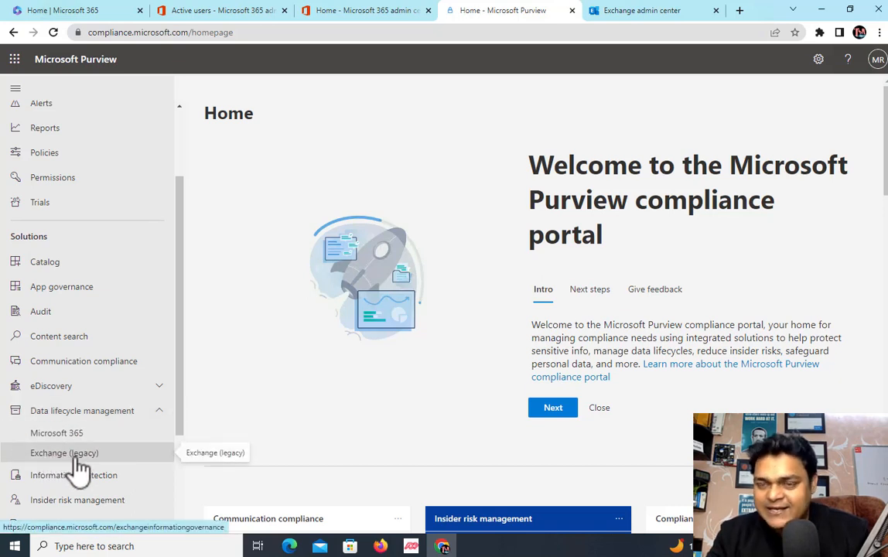
click(46, 437)
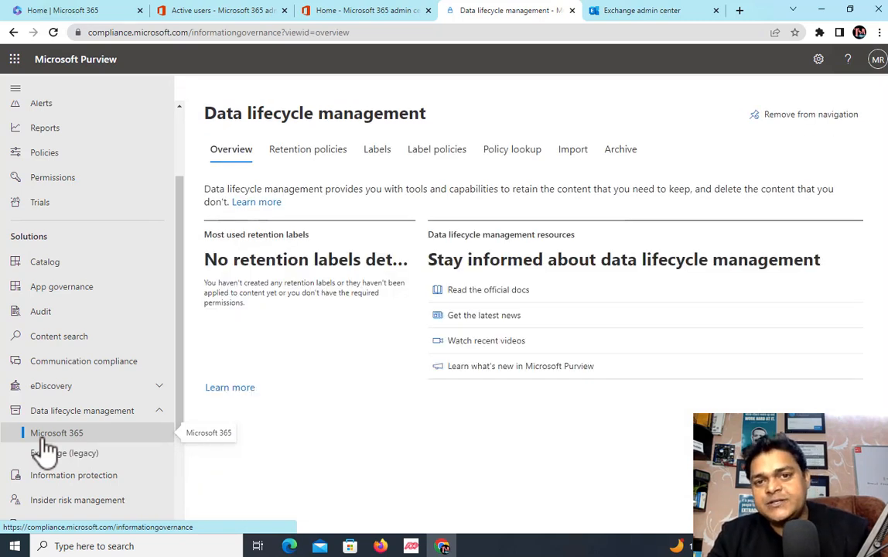
Step: On the Archive tab, confirm azure's archive mailbox shows Enabled, then open a new tab
click(629, 155)
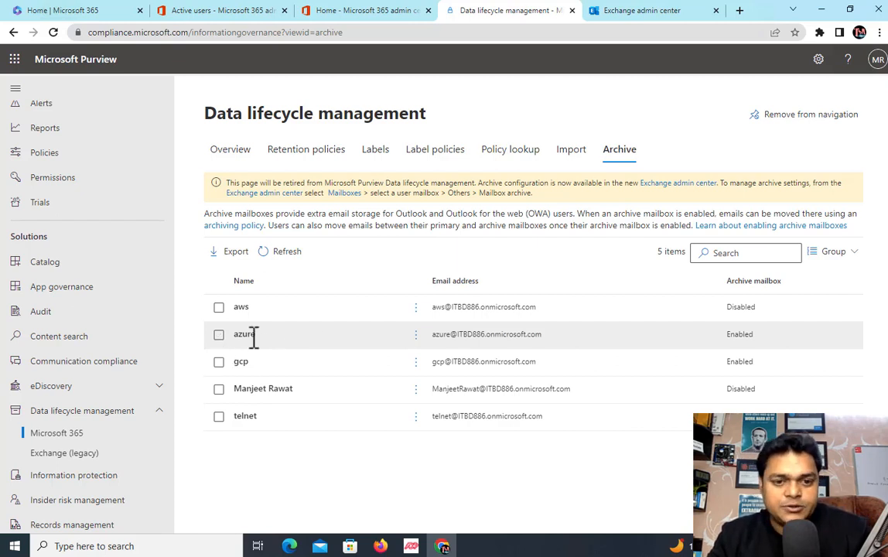
click(250, 335)
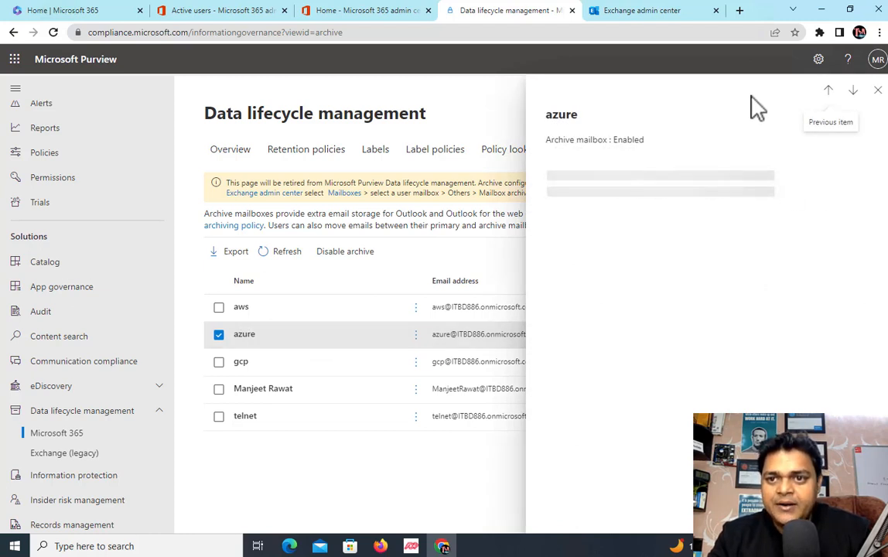
click(740, 10)
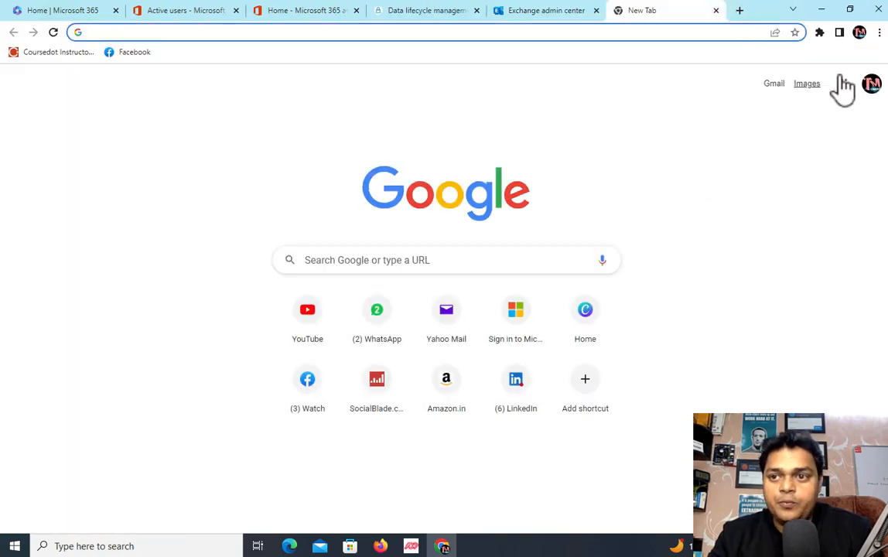
Step: Open a new Incognito window and go to the office.com sign-in page
click(880, 33)
click(788, 80)
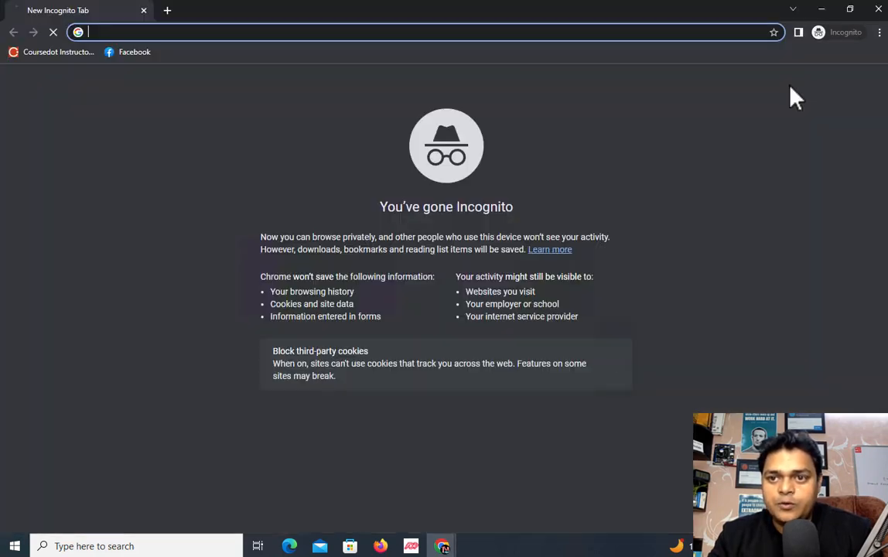
text(off)
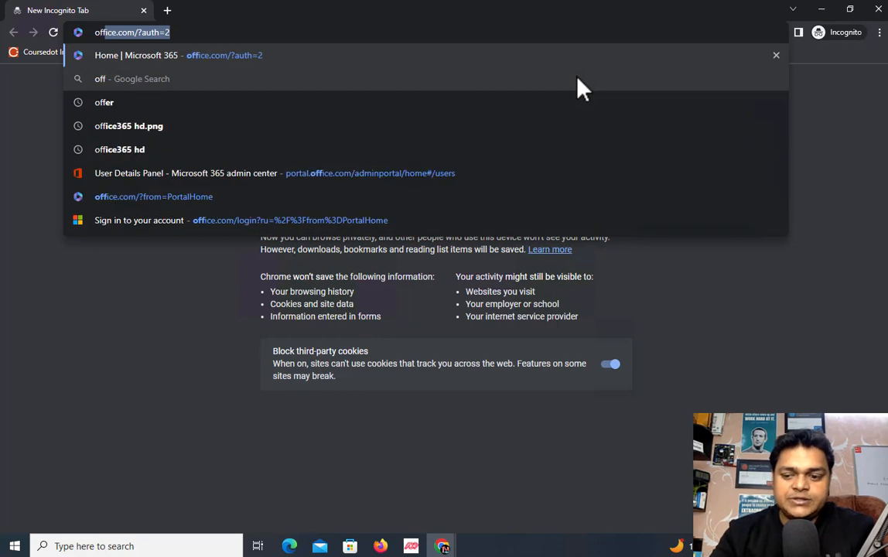
key(Return)
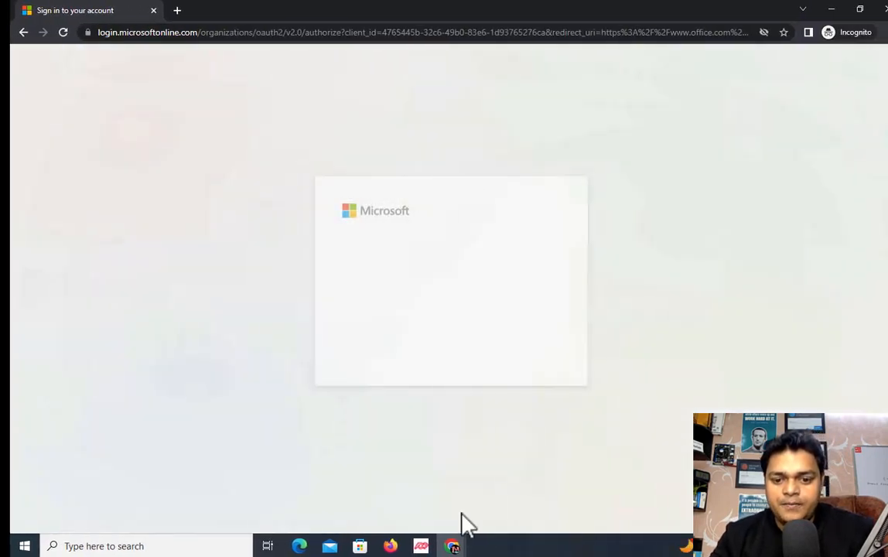
Step: Bring the main browser window back and switch to the Exchange admin center tab
mouse_move(440, 541)
click(389, 505)
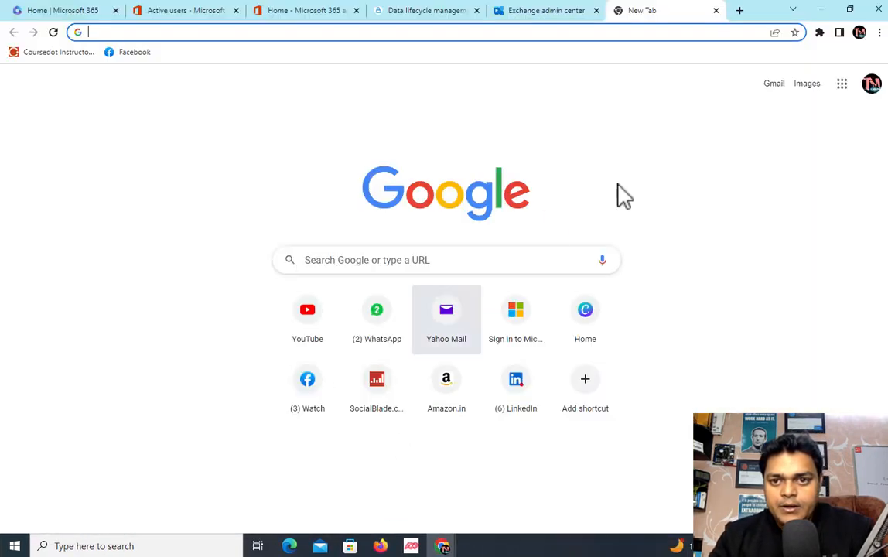
click(527, 12)
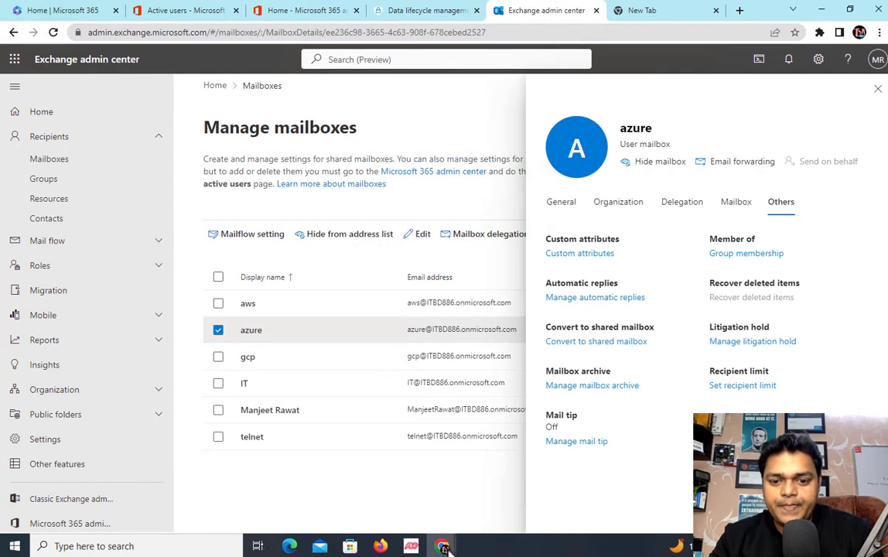
Step: Sign in as azure in the private window; after the password is rejected, return to the admin window
mouse_move(444, 542)
click(495, 499)
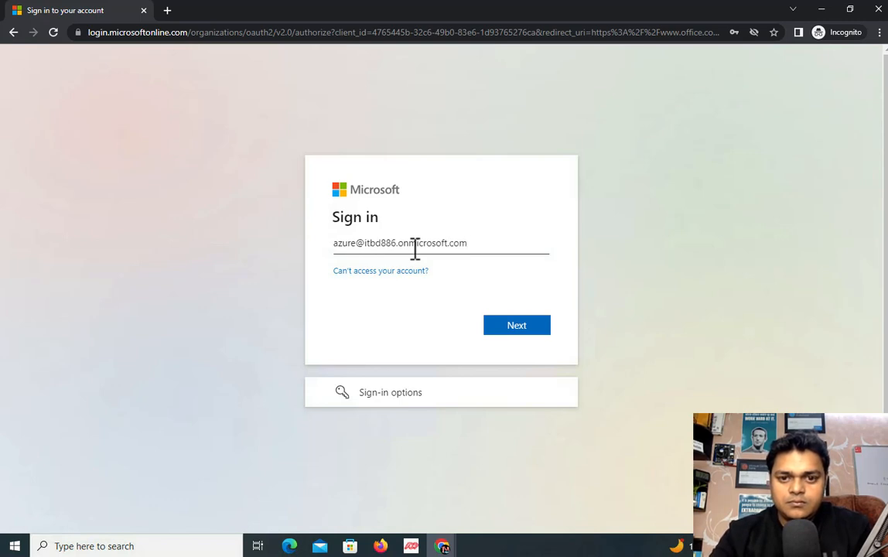
key(Return)
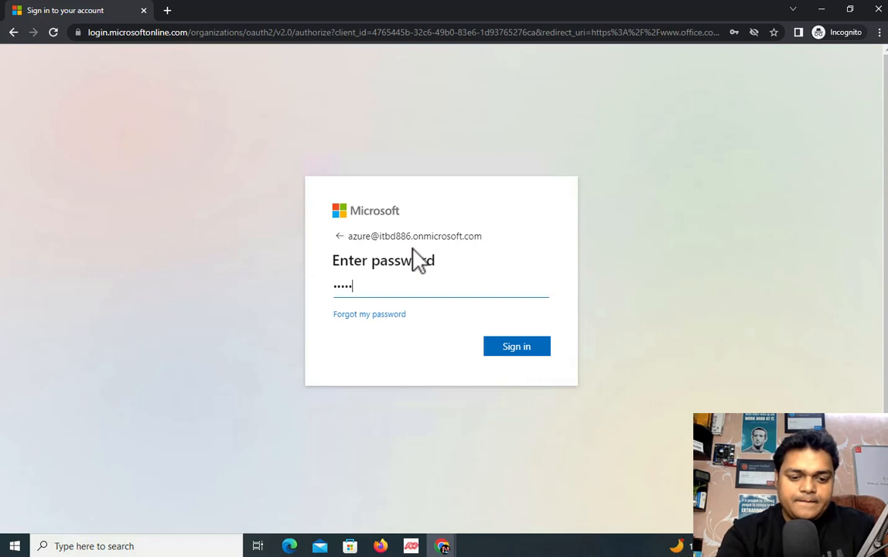
key(Return)
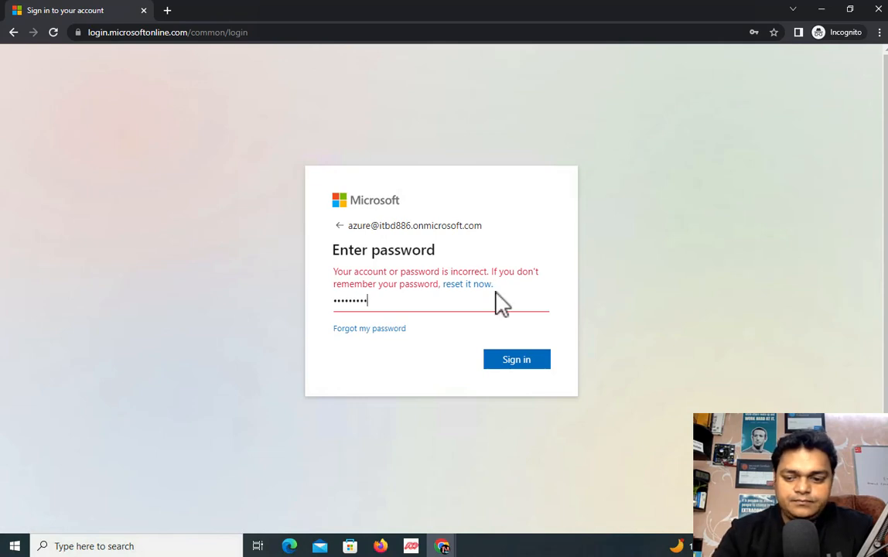
key(Return)
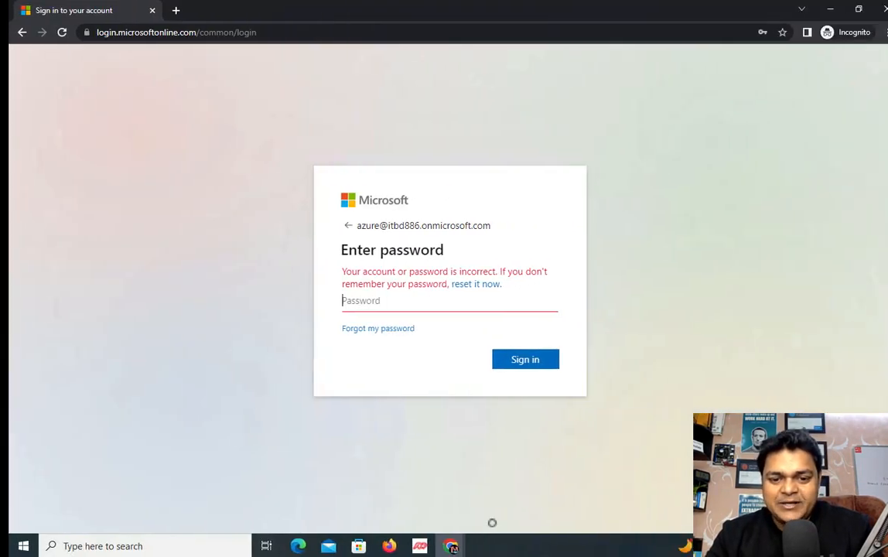
mouse_move(443, 546)
click(388, 506)
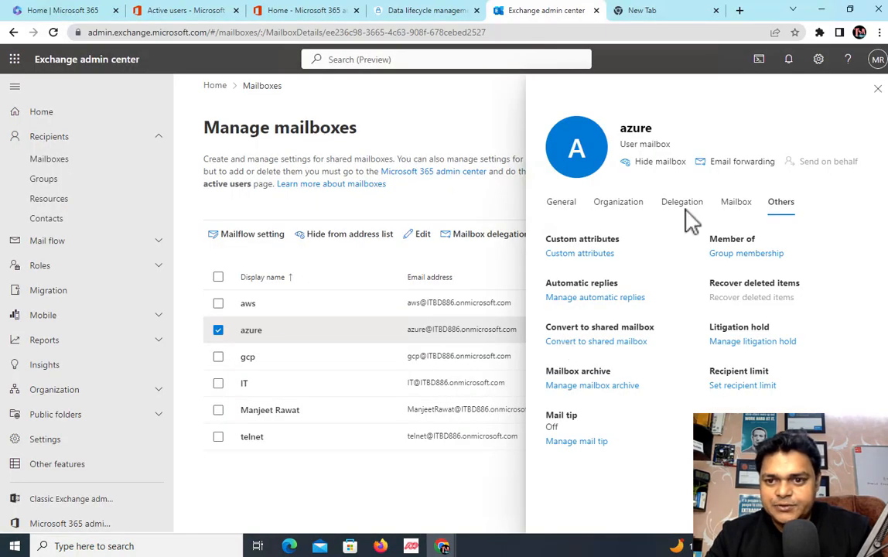
Step: From Active users, reset azure's password to an auto-generated one with no forced change, and copy it
click(172, 13)
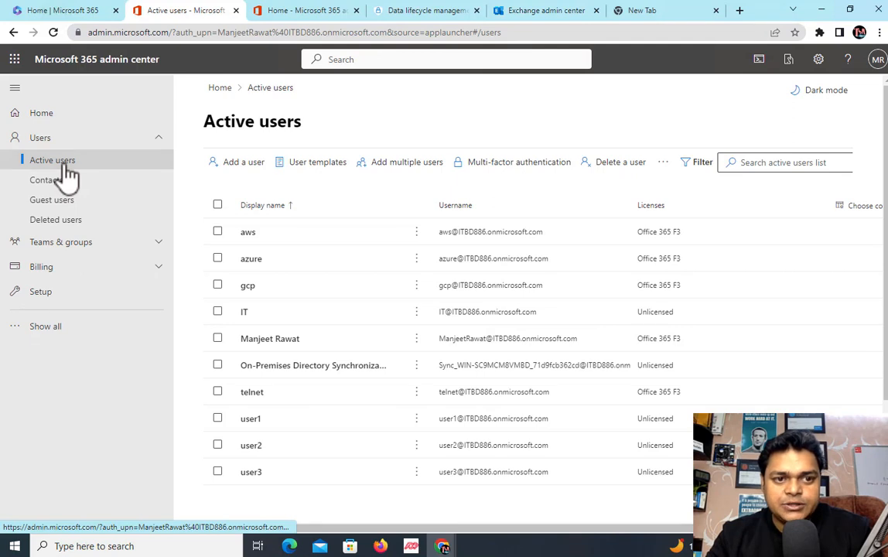
click(257, 260)
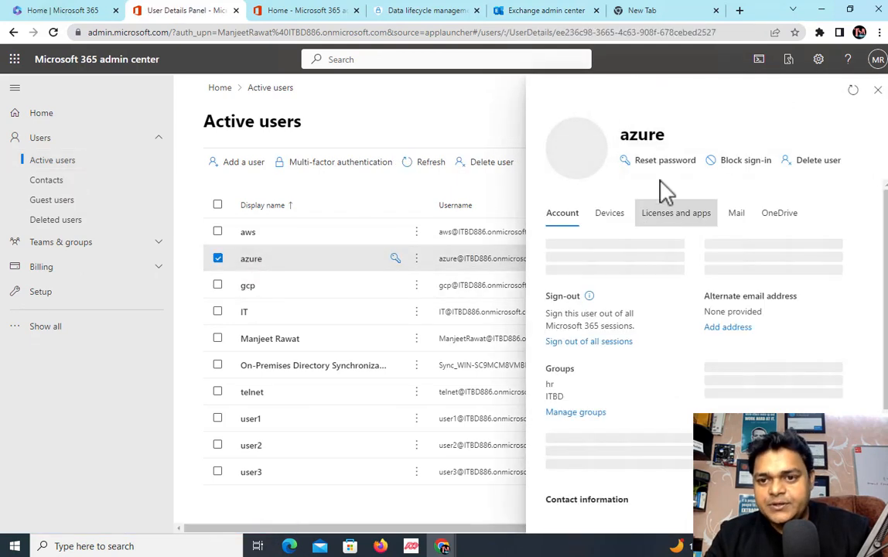
click(675, 164)
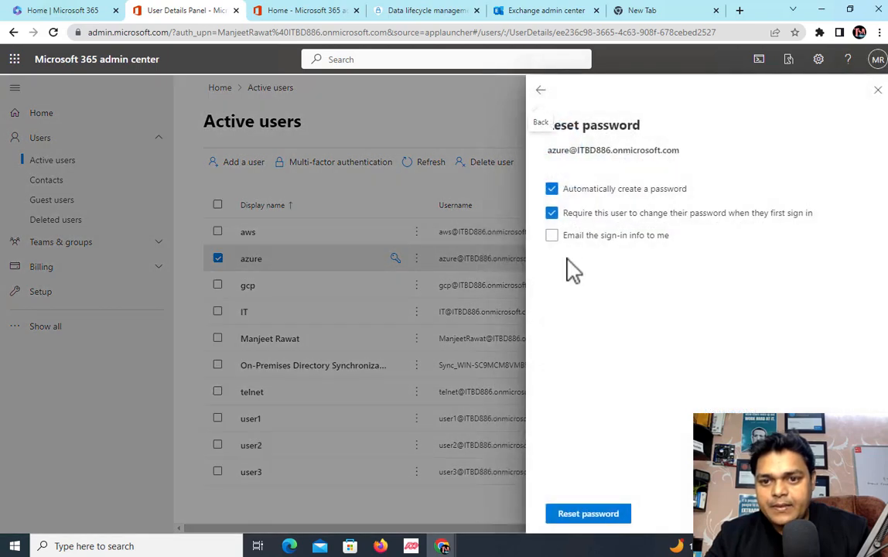
click(553, 217)
click(552, 191)
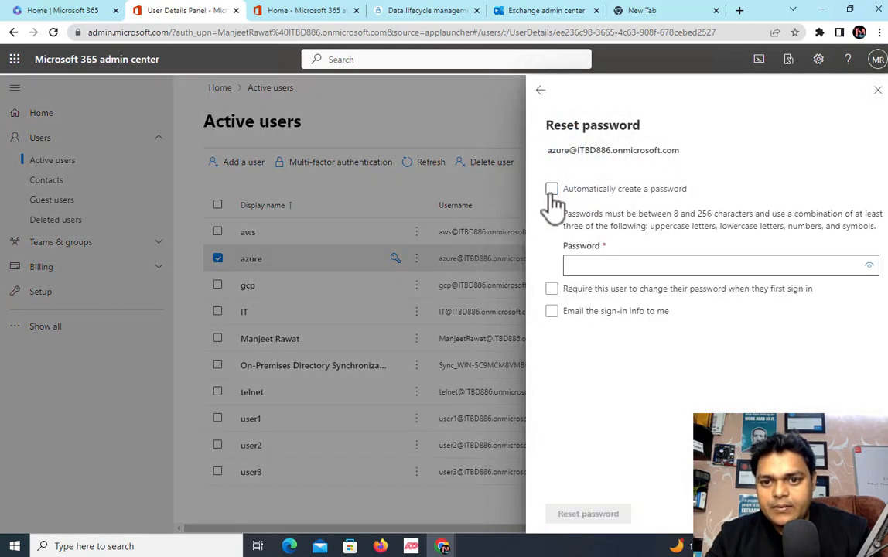
click(552, 192)
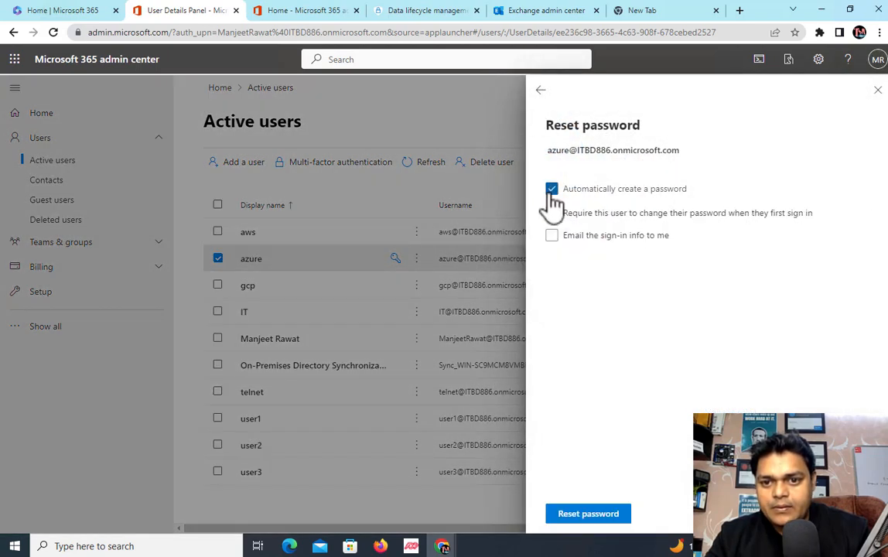
click(588, 514)
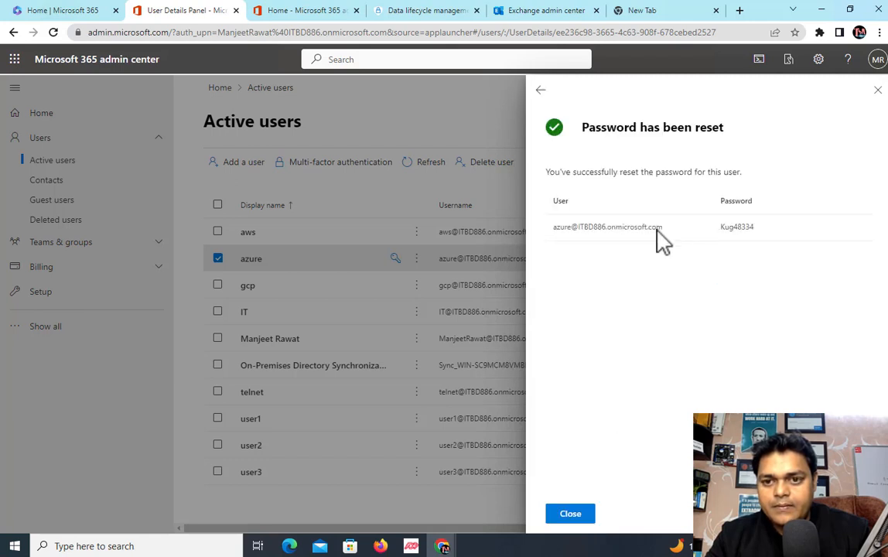
right_click(745, 227)
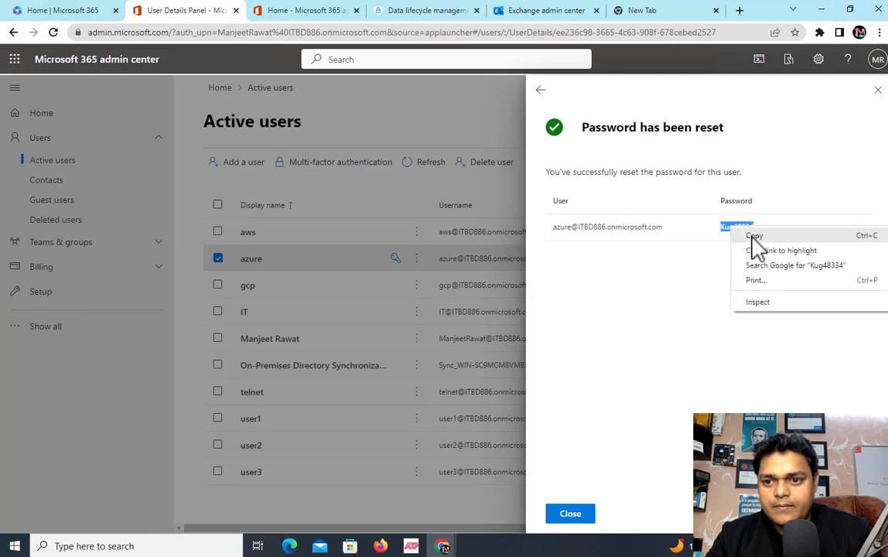
click(752, 236)
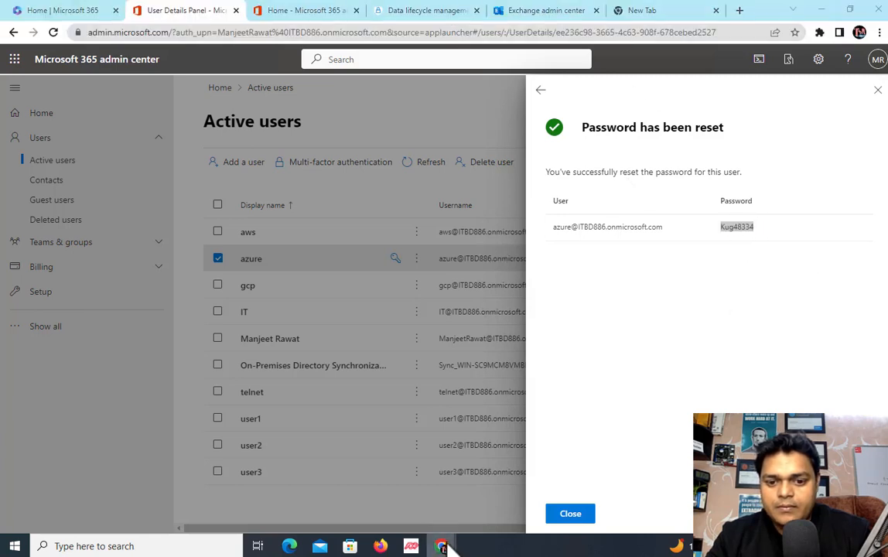
Step: Paste the new password into the incognito azure sign-in, sign in, and continue past the protection notice
mouse_move(445, 542)
click(496, 505)
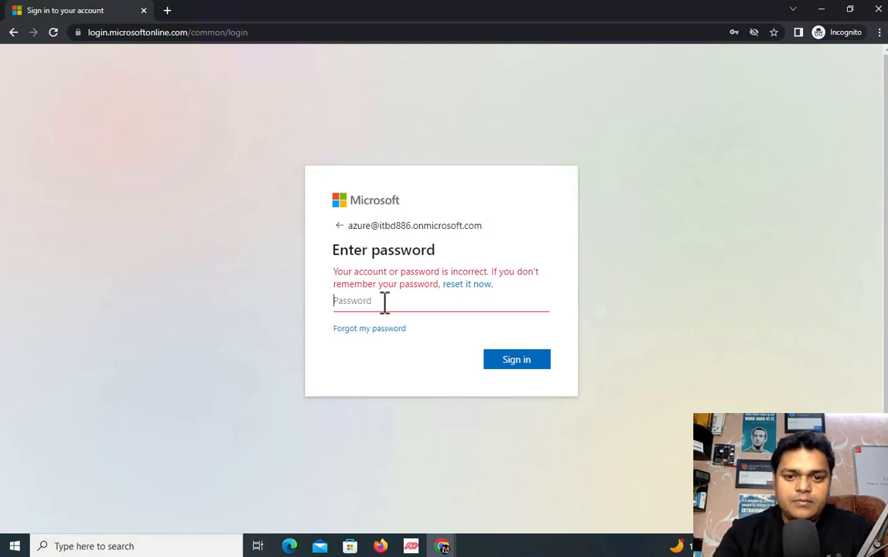
key(super+v)
click(497, 323)
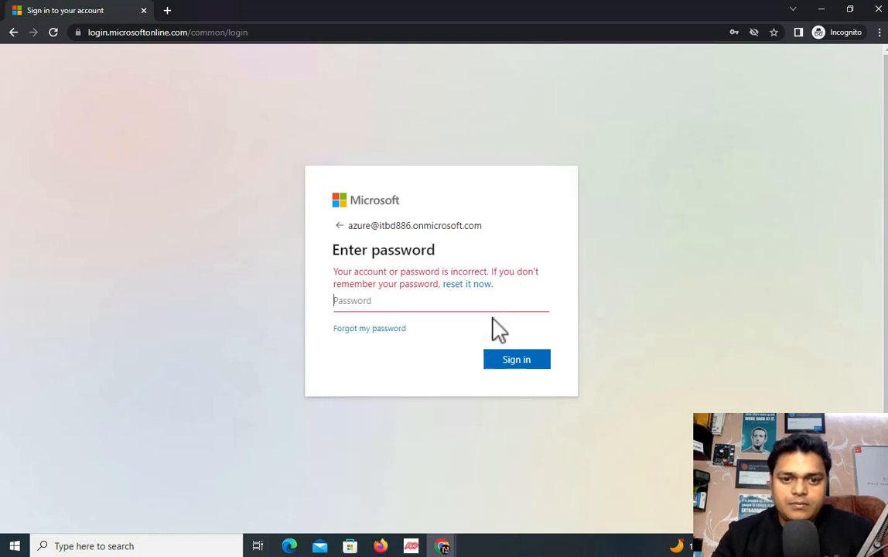
click(514, 367)
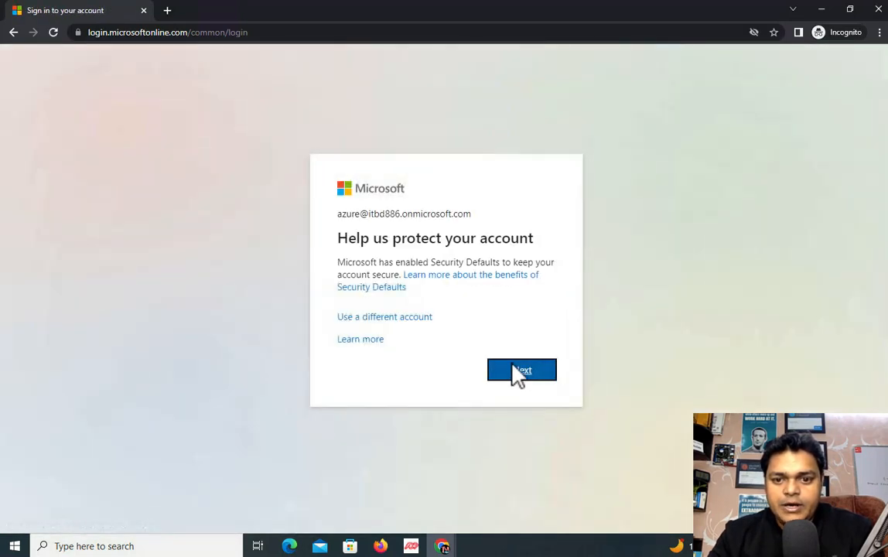
click(521, 372)
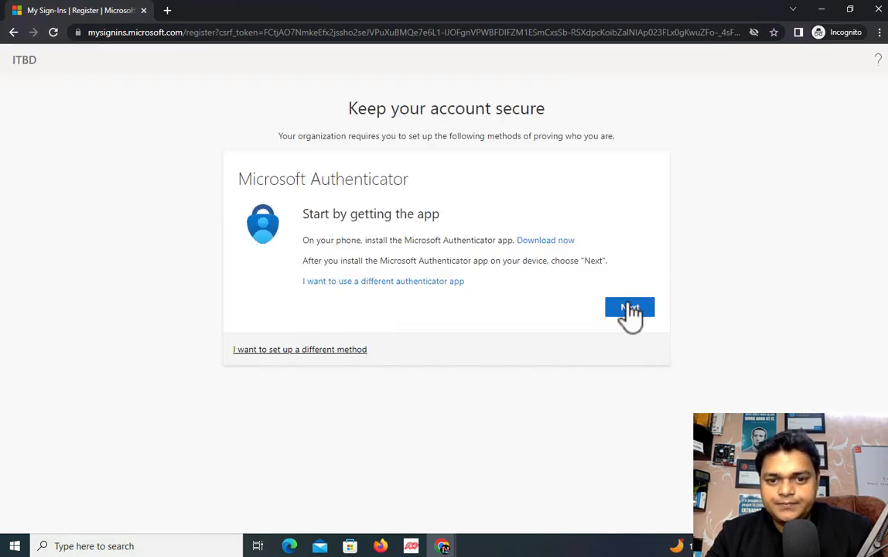
Step: Switch the verification method from Microsoft Authenticator to Phone
click(631, 308)
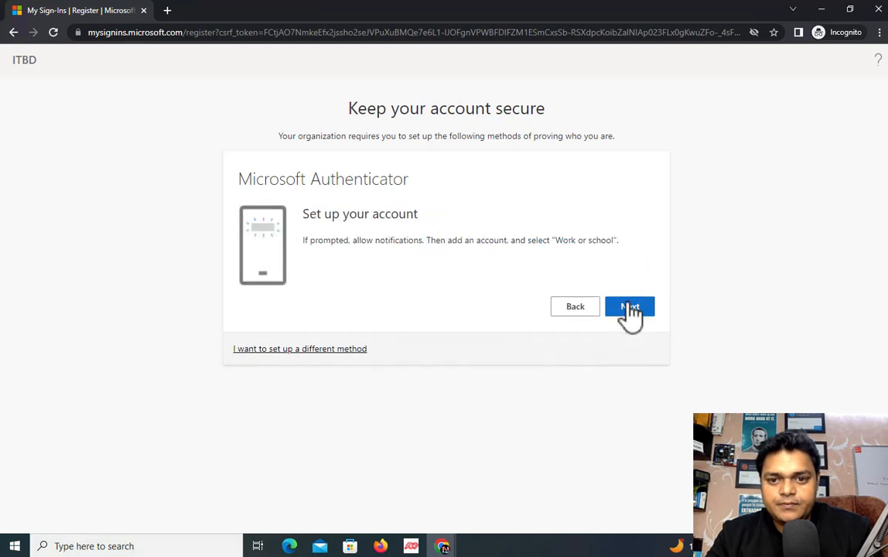
click(576, 309)
click(340, 350)
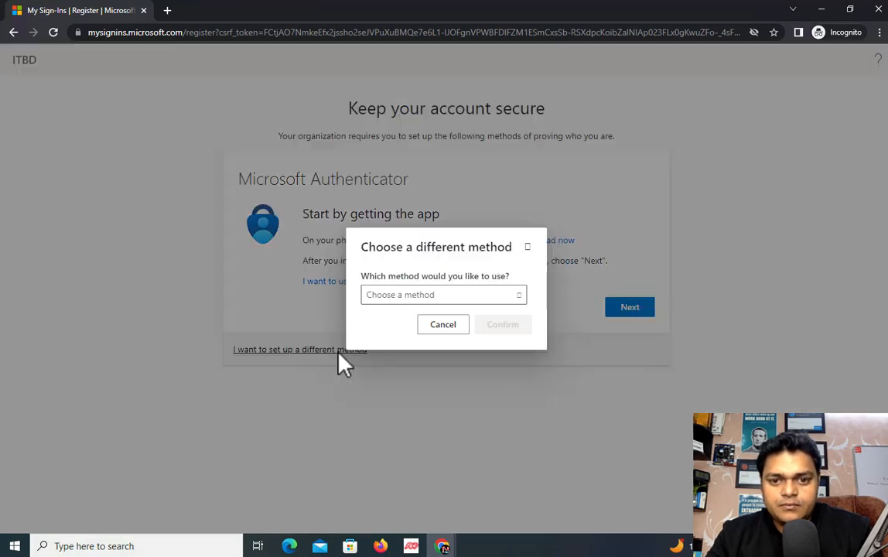
click(484, 297)
right_click(401, 325)
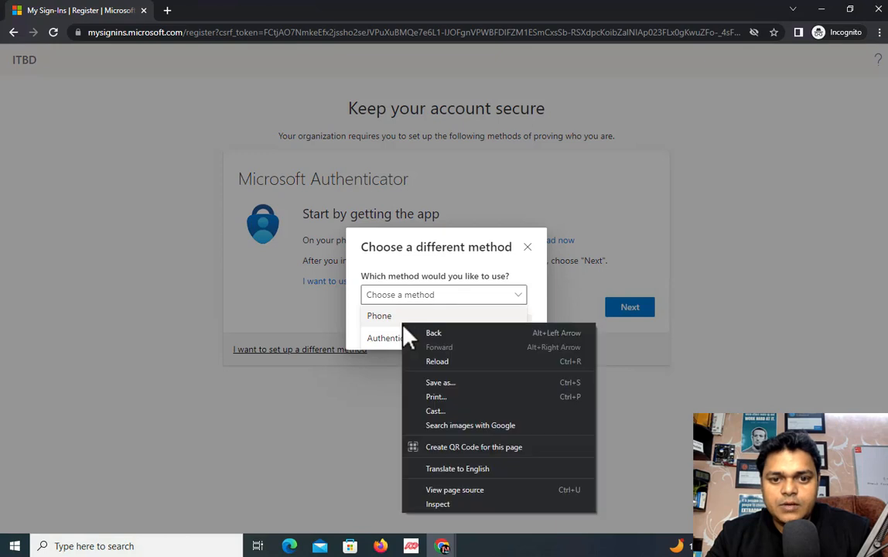
click(383, 318)
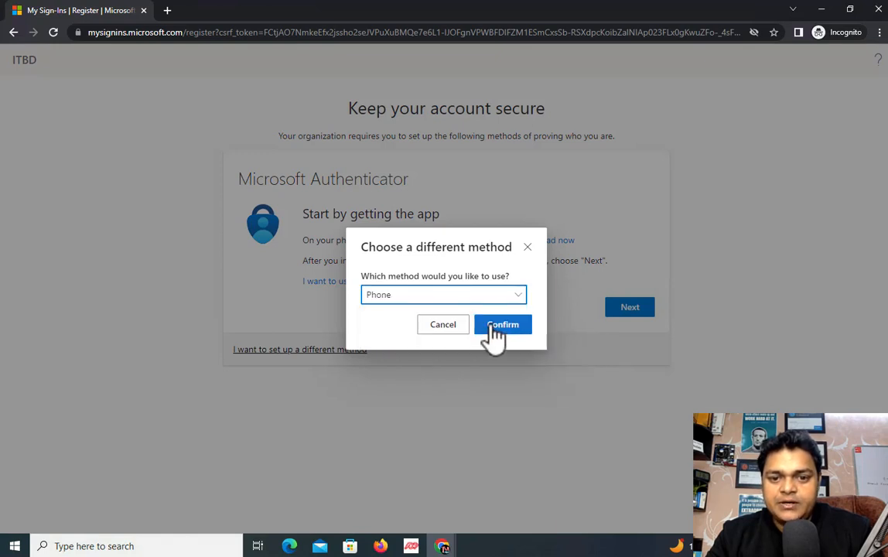
click(495, 327)
Step: Set the country code to India (+91), enter the phone number, and request a code
click(329, 262)
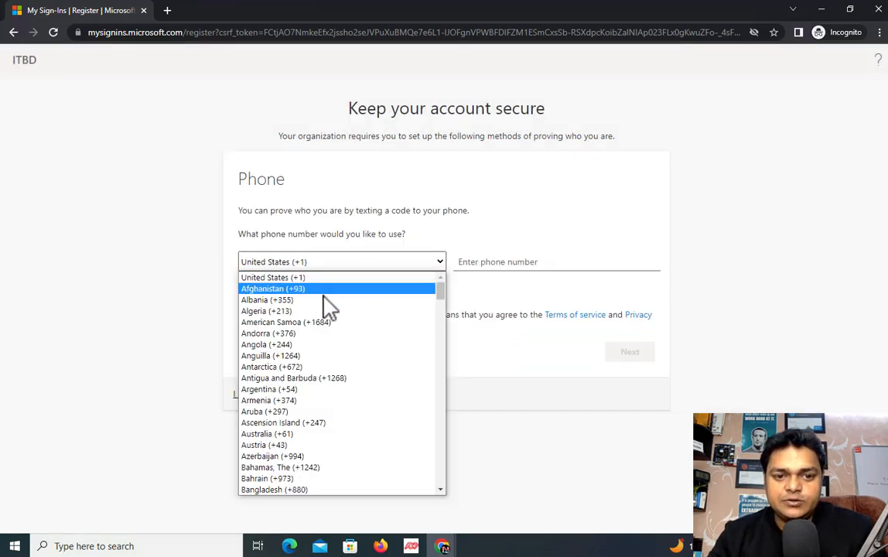
key(i)
key(n)
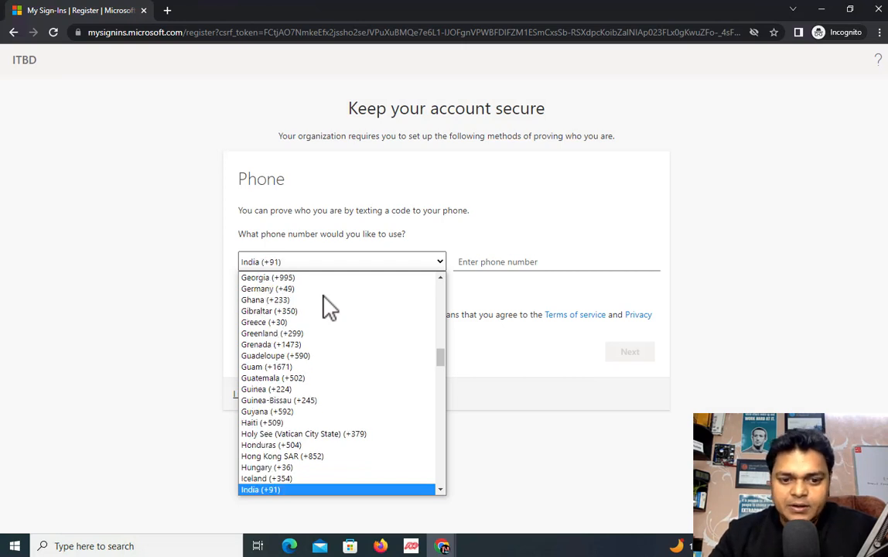
key(Return)
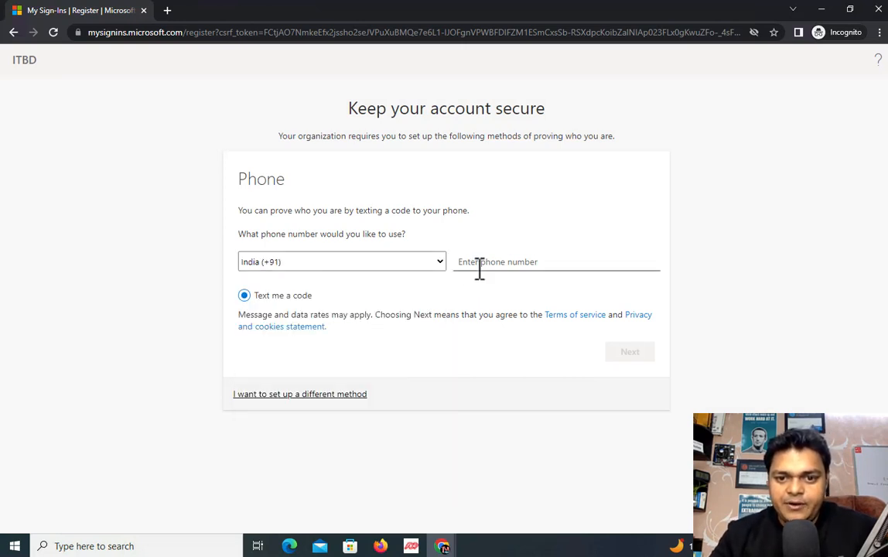
click(479, 267)
click(547, 291)
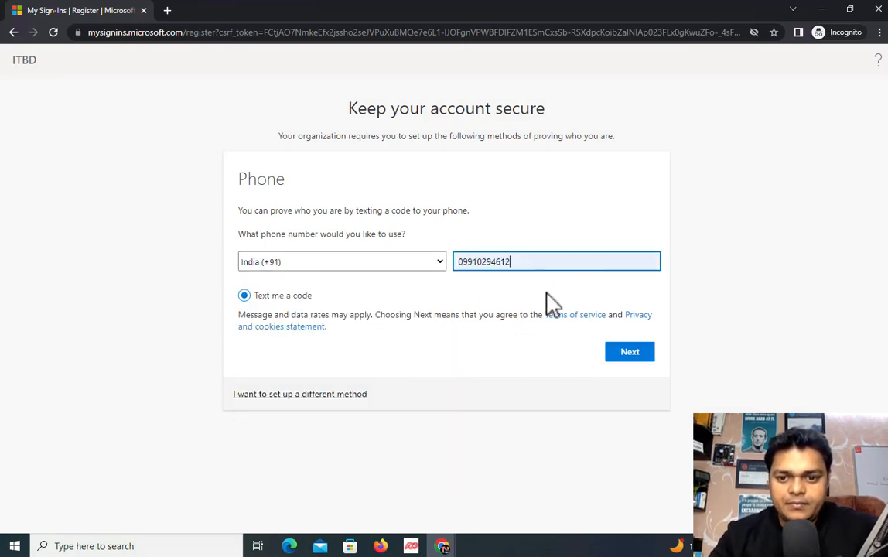
click(628, 357)
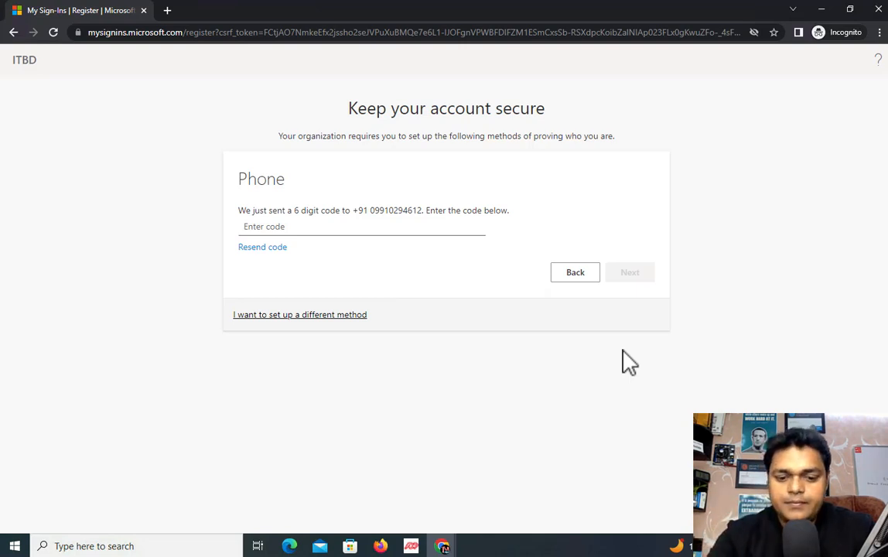
Step: Enter the 6-digit texted verification code and finish the security info setup
click(344, 226)
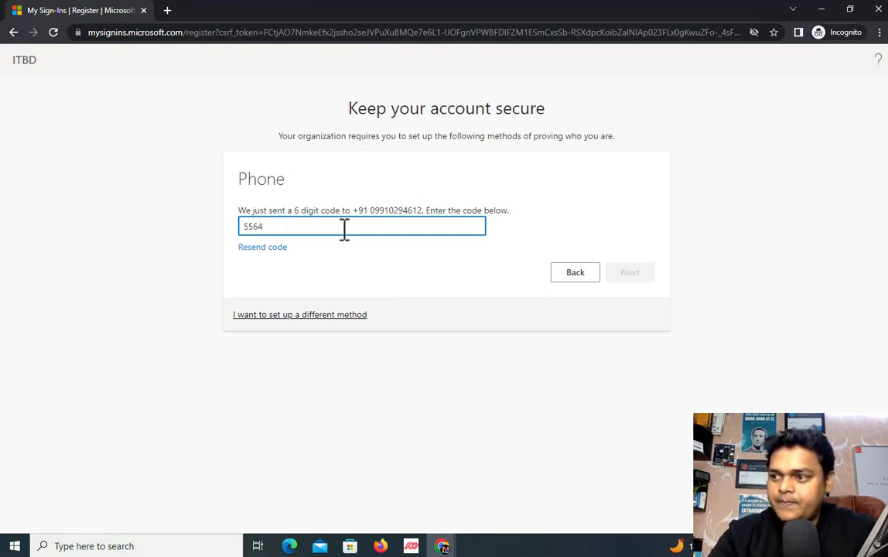
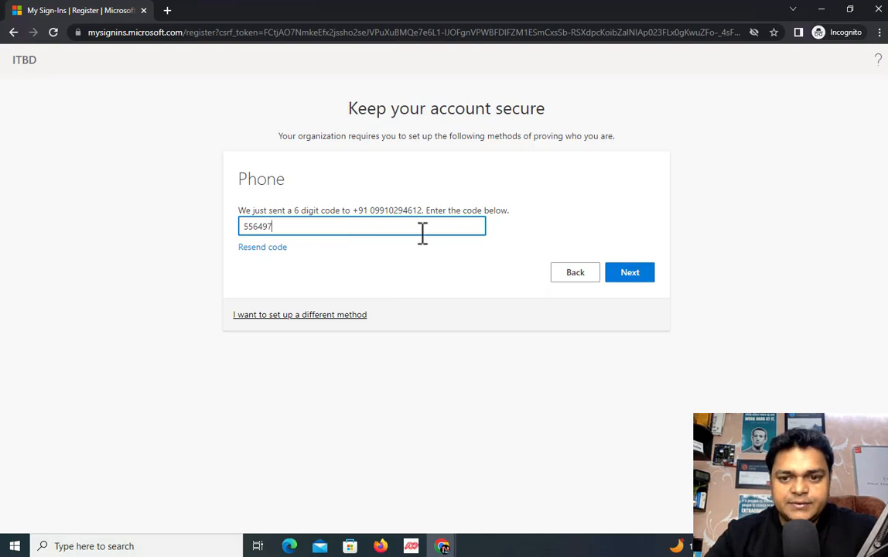
click(633, 273)
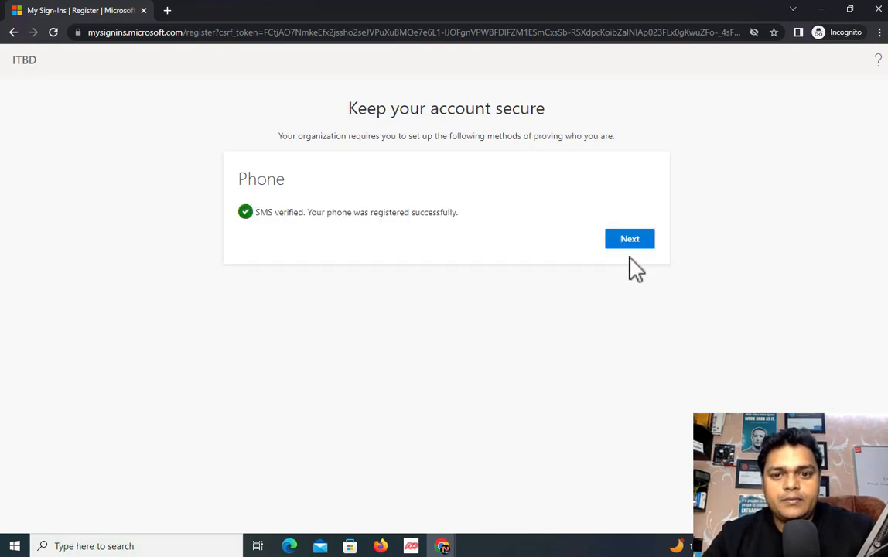
click(633, 238)
click(631, 292)
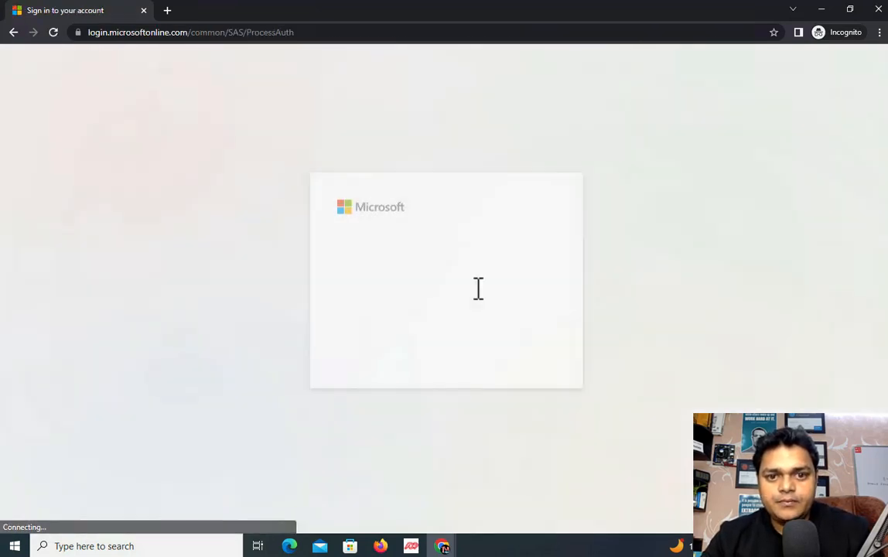
Step: Stay signed in, close the welcome tour and the find-more-apps tip, then open Outlook
click(522, 353)
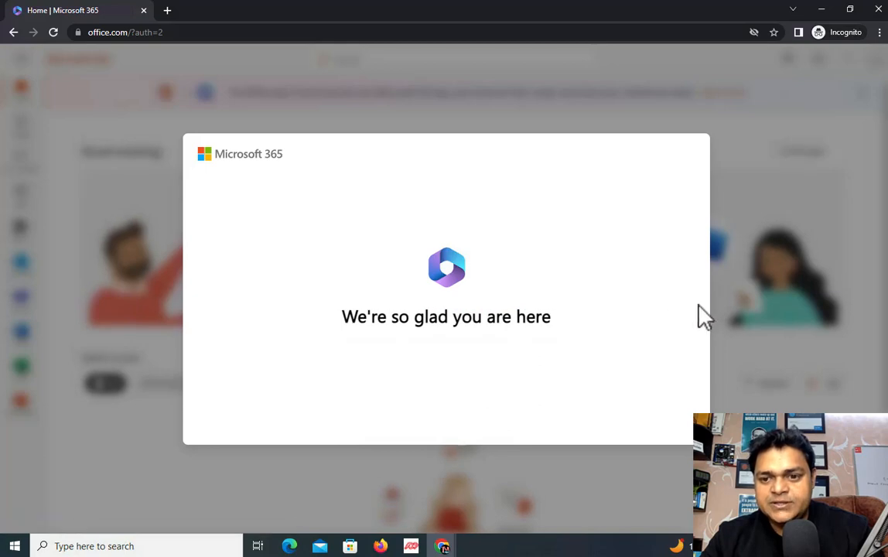
click(736, 289)
click(736, 290)
click(736, 290)
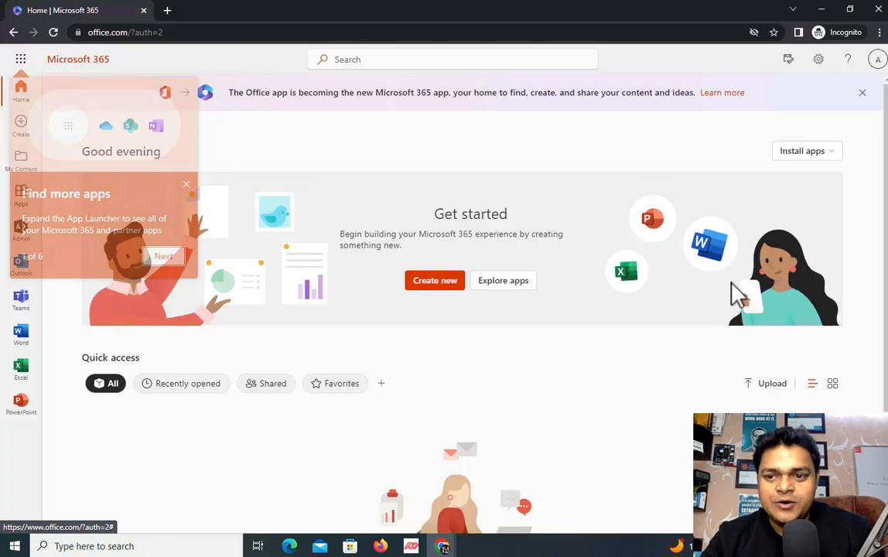
click(186, 186)
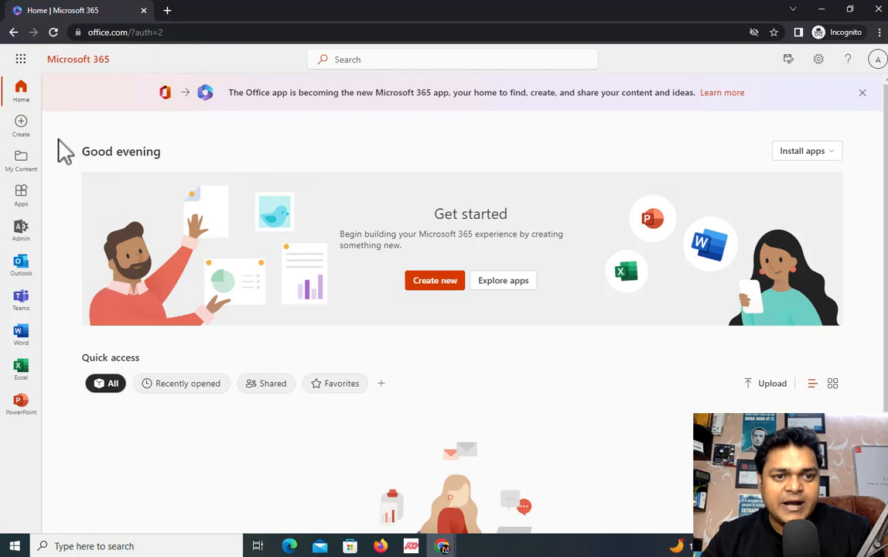
click(22, 269)
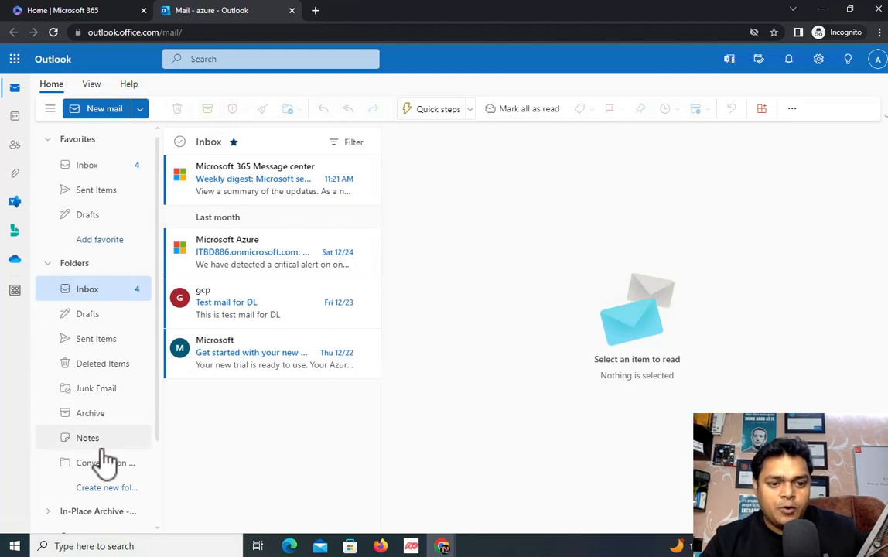
Step: Expand In-Place Archive and start a new subfolder under its Archive folder
scroll(103, 464, down, 2)
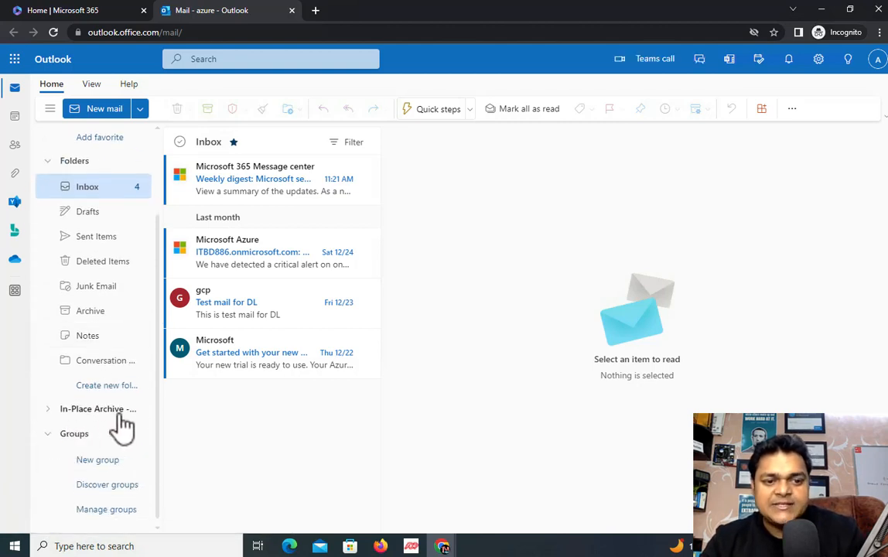
click(49, 410)
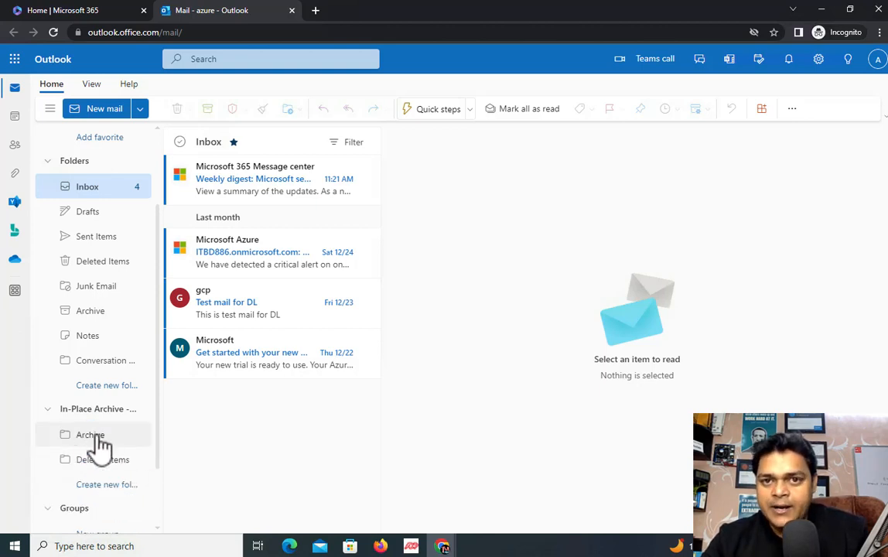
scroll(99, 447, down, 2)
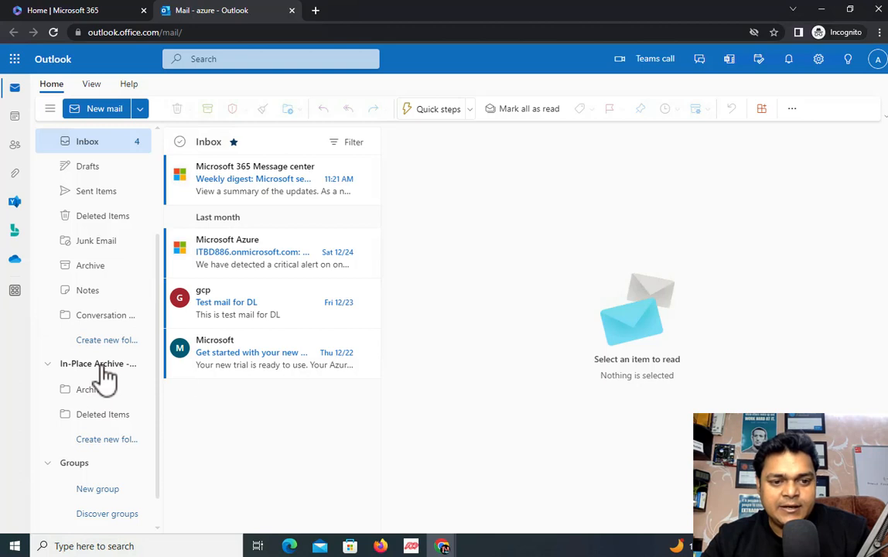
click(88, 391)
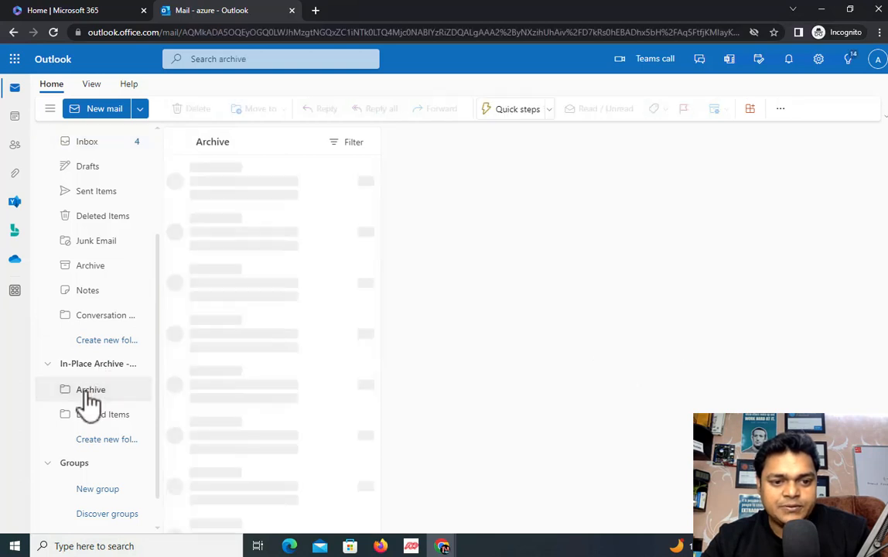
right_click(89, 399)
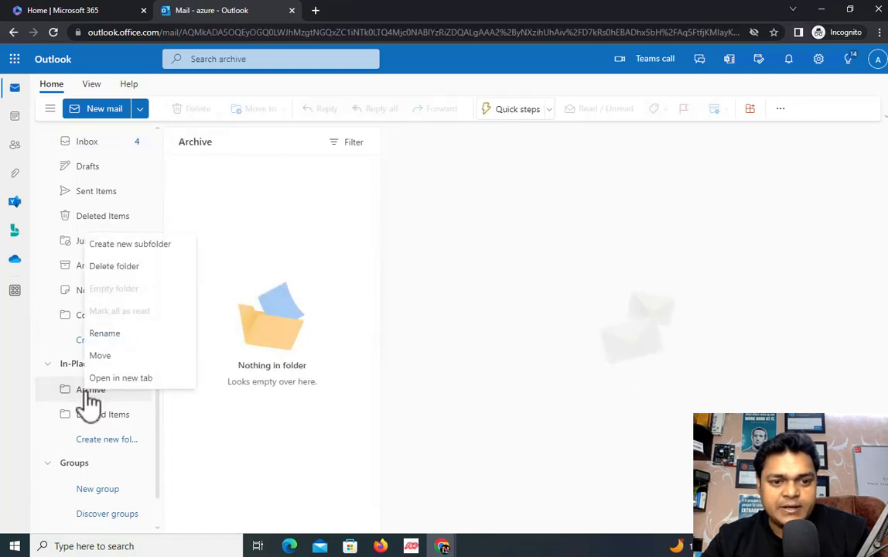
click(135, 245)
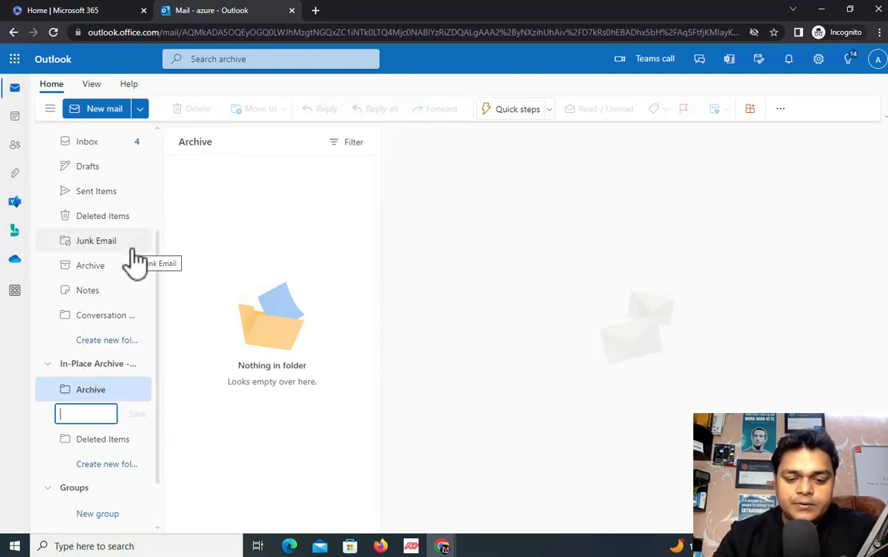
Step: Name the subfolder savemsg, save it, dismiss the error, and return to the Inbox
text(savemsg)
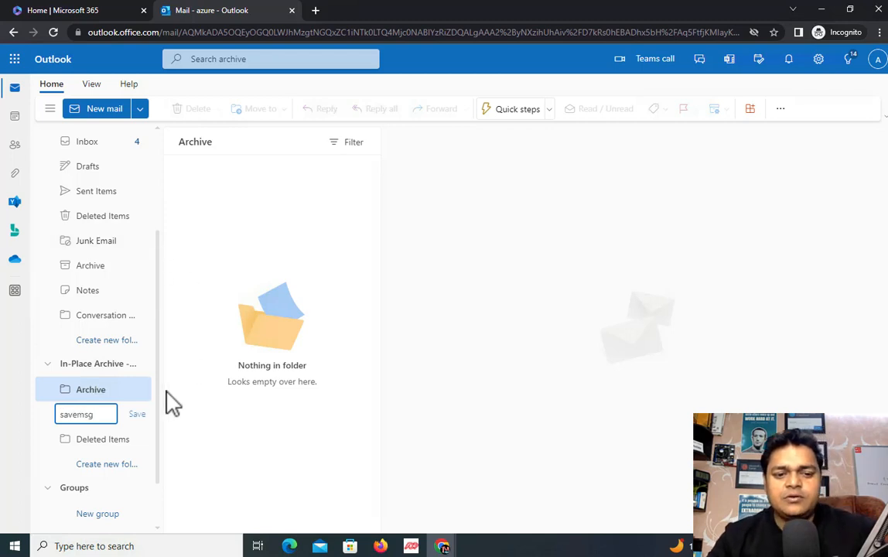
click(136, 415)
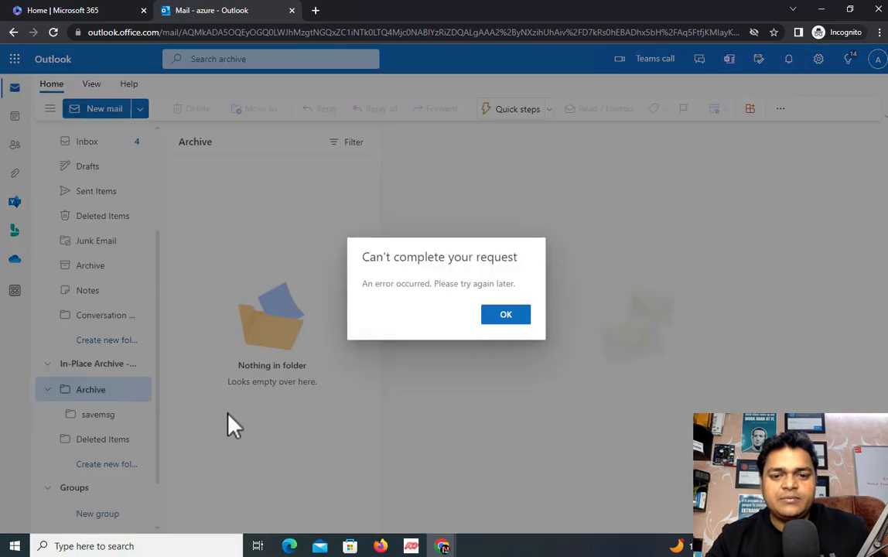
click(500, 316)
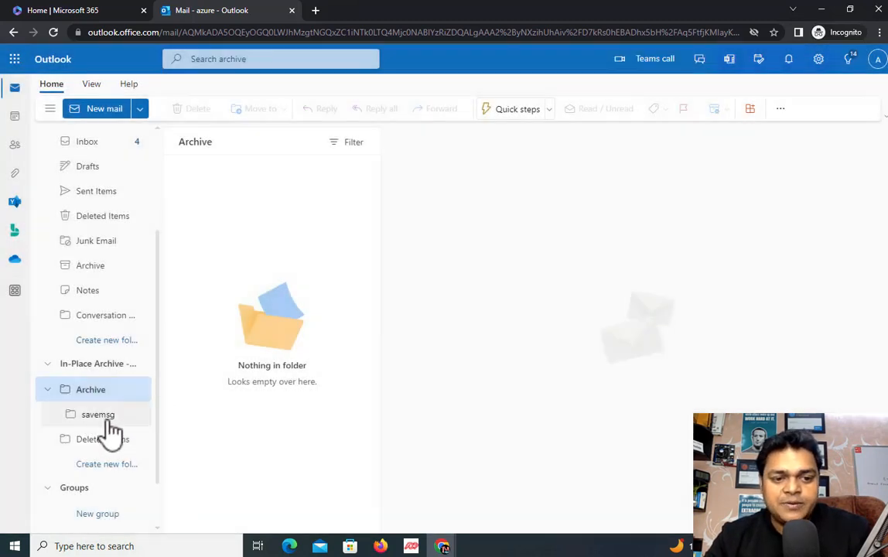
click(99, 149)
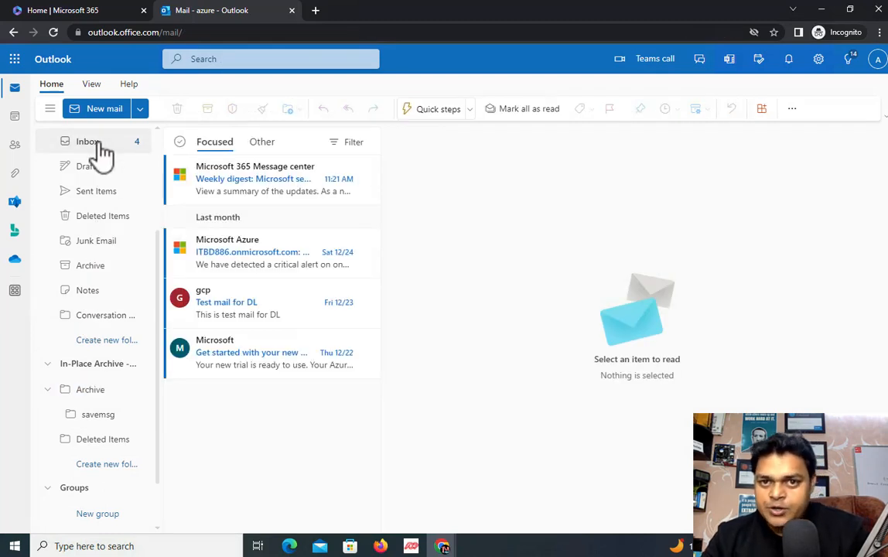
Step: Move the Microsoft Azure email to In-Place Archive > savemsg and open savemsg to confirm
right_click(240, 269)
mouse_move(263, 280)
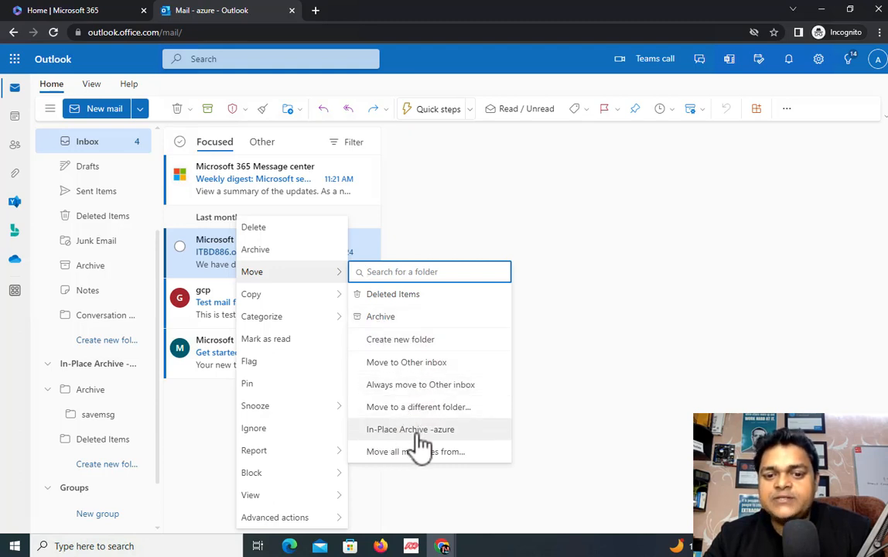
click(419, 434)
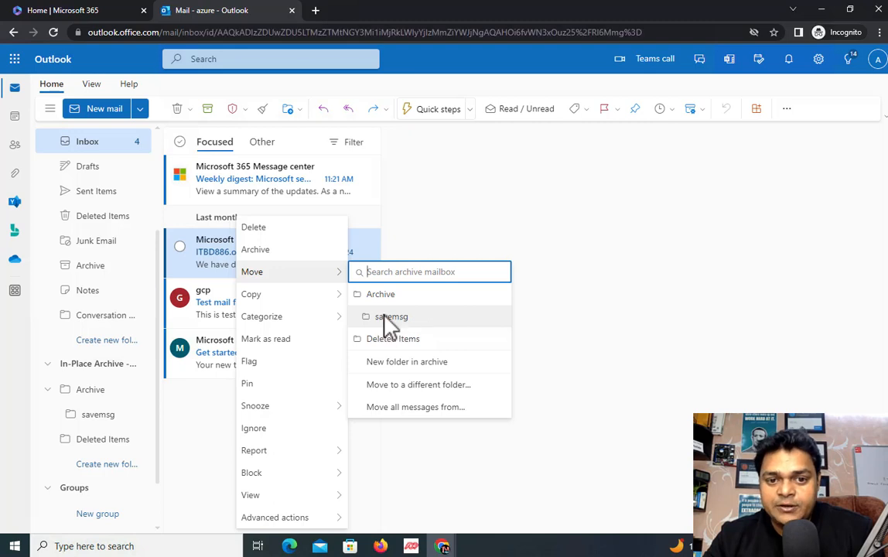
click(389, 317)
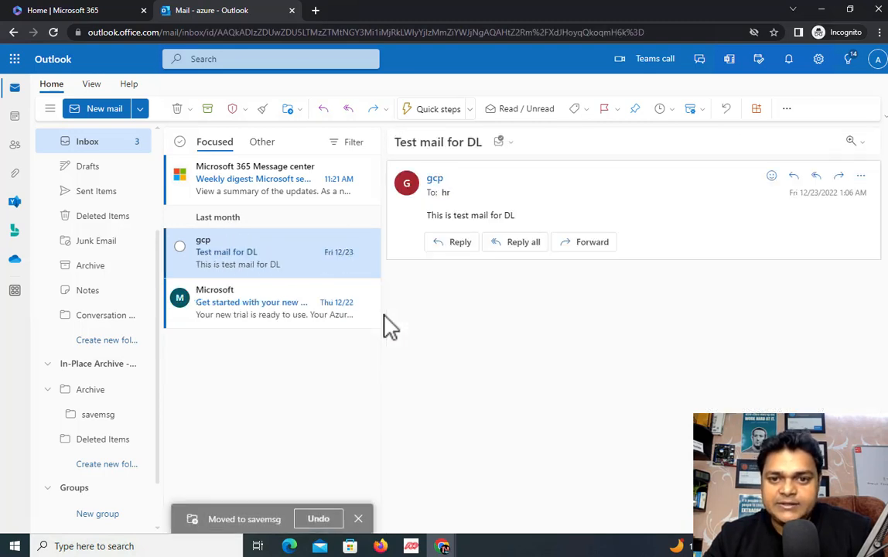
click(98, 418)
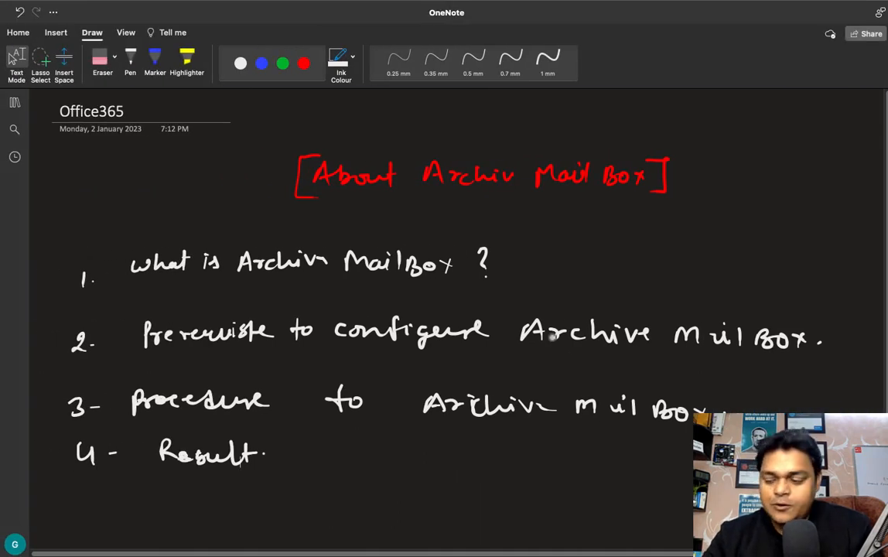
Step: Underline 'Mail Box' in the red heading with the pen, then switch to the desktop
key(alt+ctrl+p)
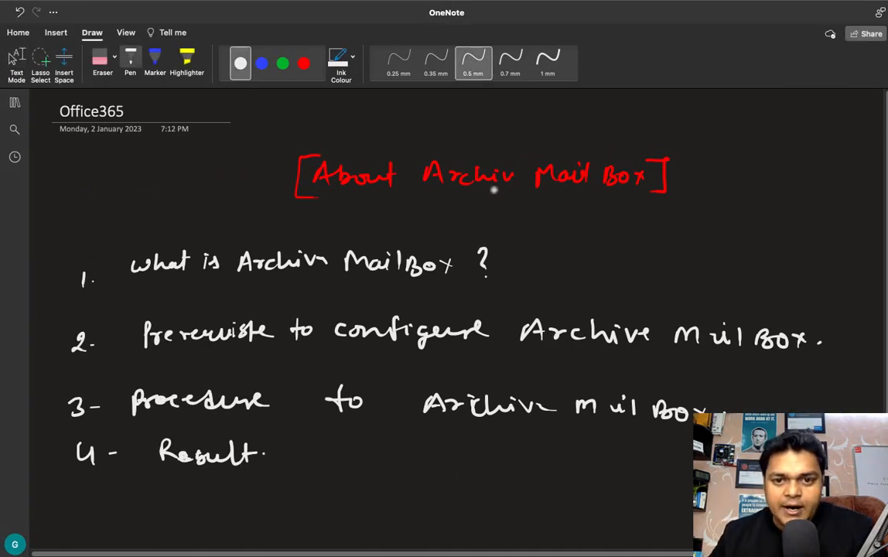
drag(504, 191, 589, 182)
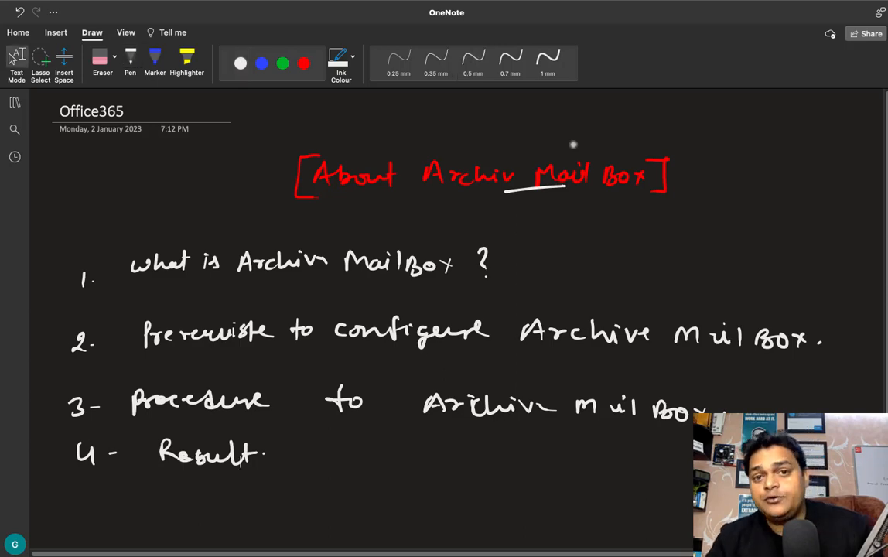
key(ctrl+Left)
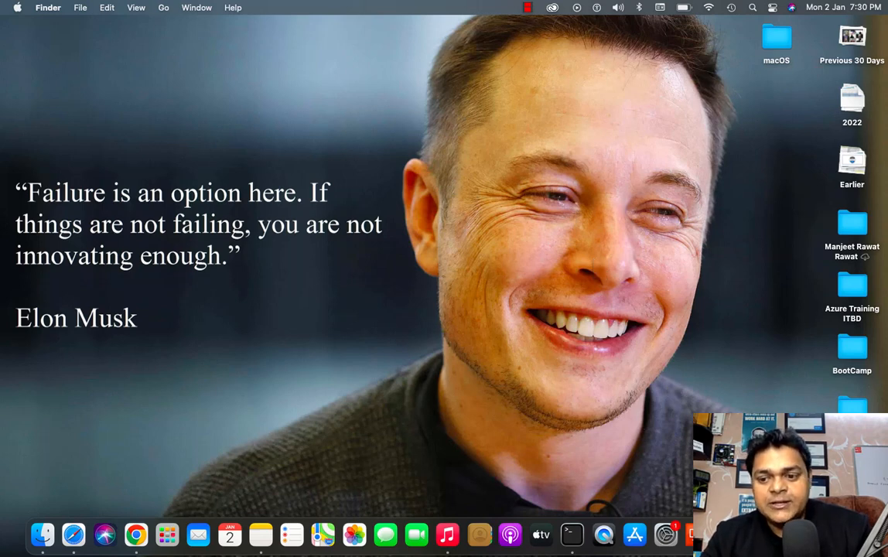
right_click(721, 534)
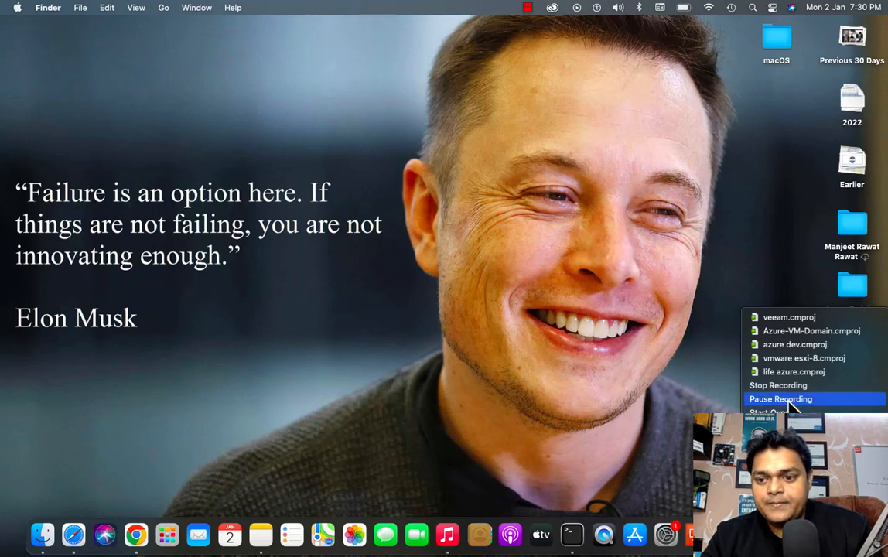